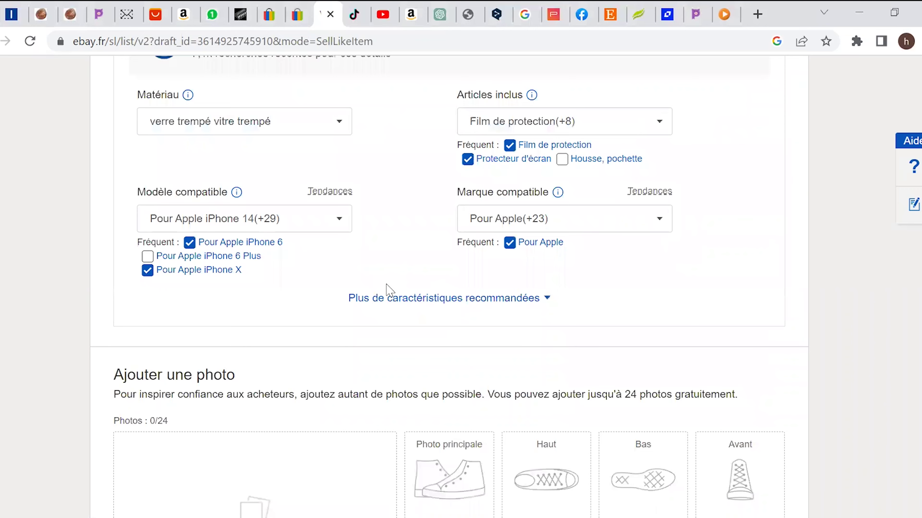
# - Replace everything after "ECRAN 11" in the listing title with "Pro Max"
pyautogui.scroll(7, 388, 290)
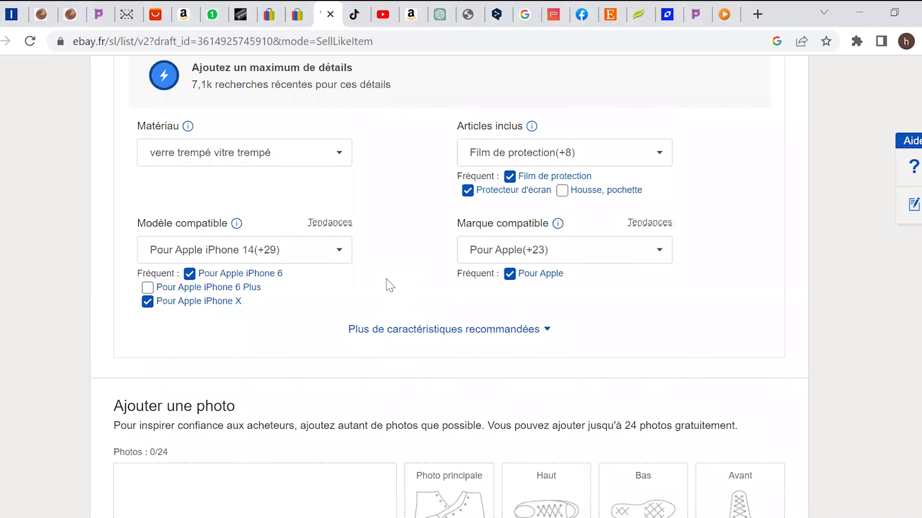
pyautogui.scroll(-4, 390, 286)
pyautogui.scroll(15, 388, 286)
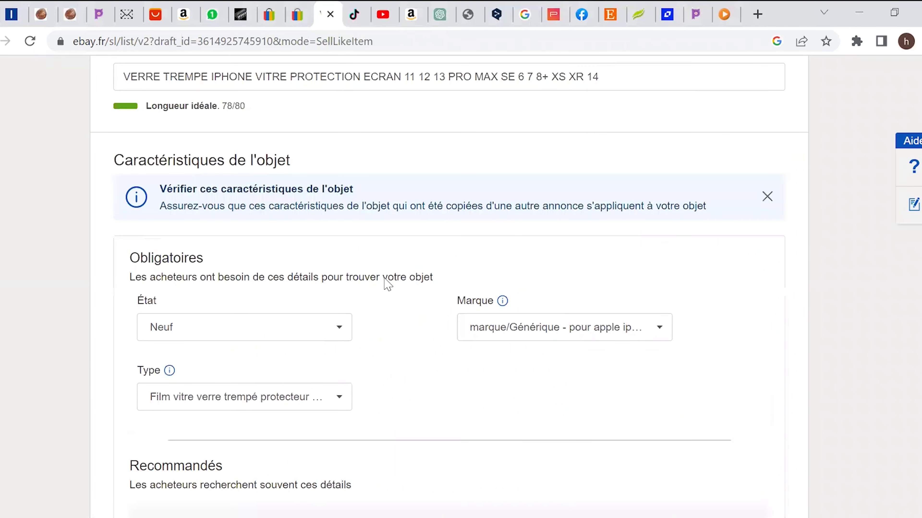
pyautogui.scroll(4, 387, 285)
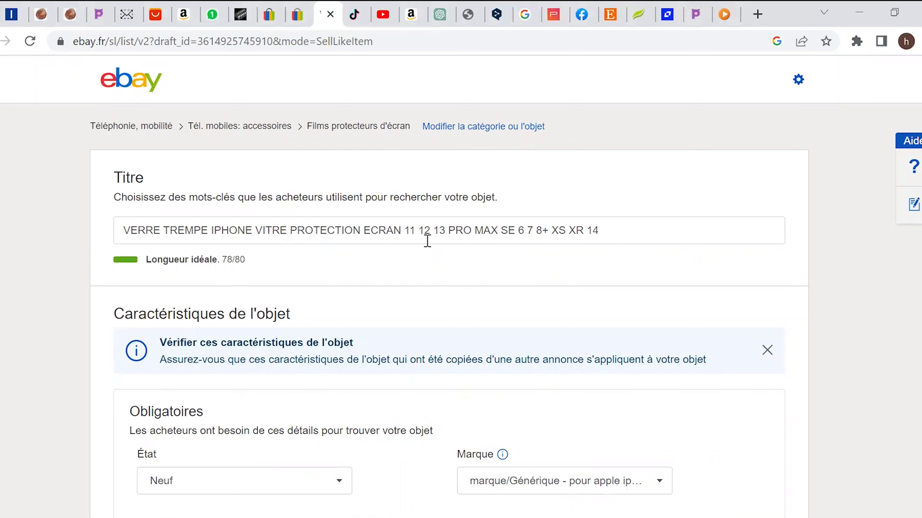
pyautogui.moveTo(420, 231); pyautogui.dragTo(694, 209)
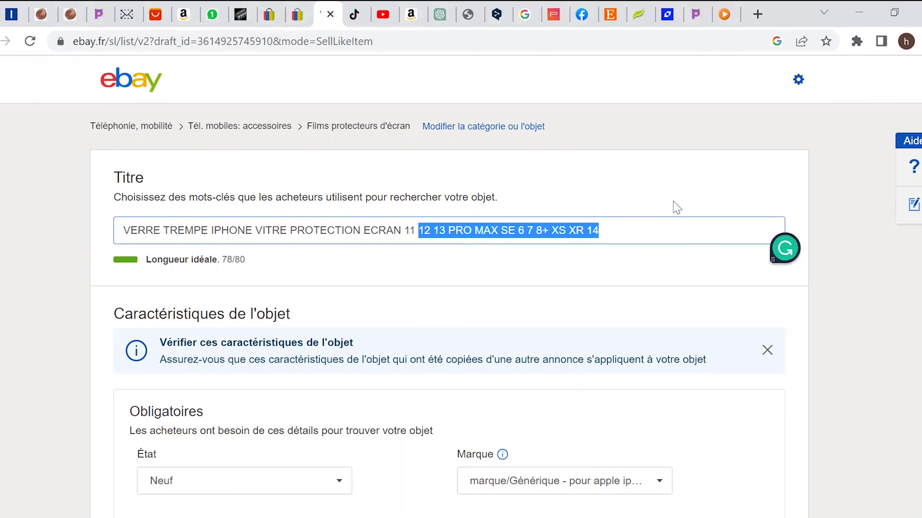
pyautogui.press('BackSpace')
pyautogui.press('BackSpace')
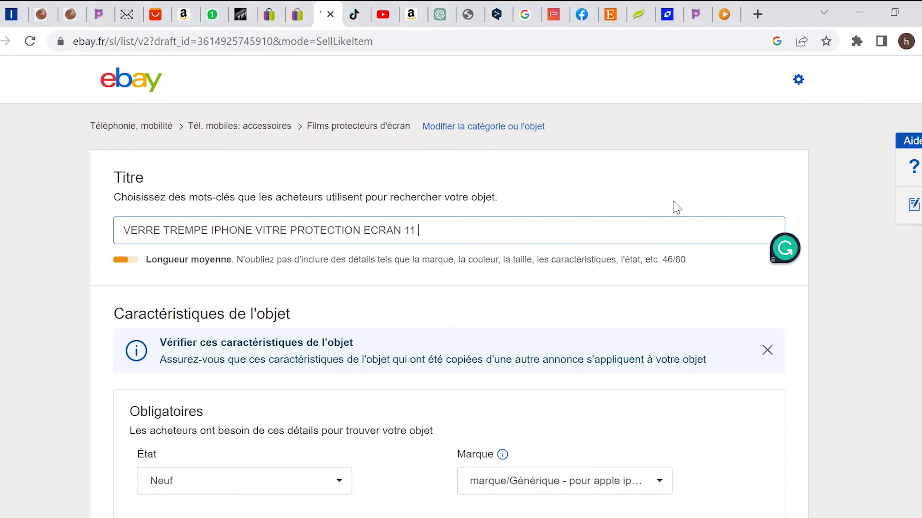
pyautogui.write('Pro Max')
# - Copy the complete eBay listing title and search Amazon.fr for it
pyautogui.hotkey('ctrl', 'a')
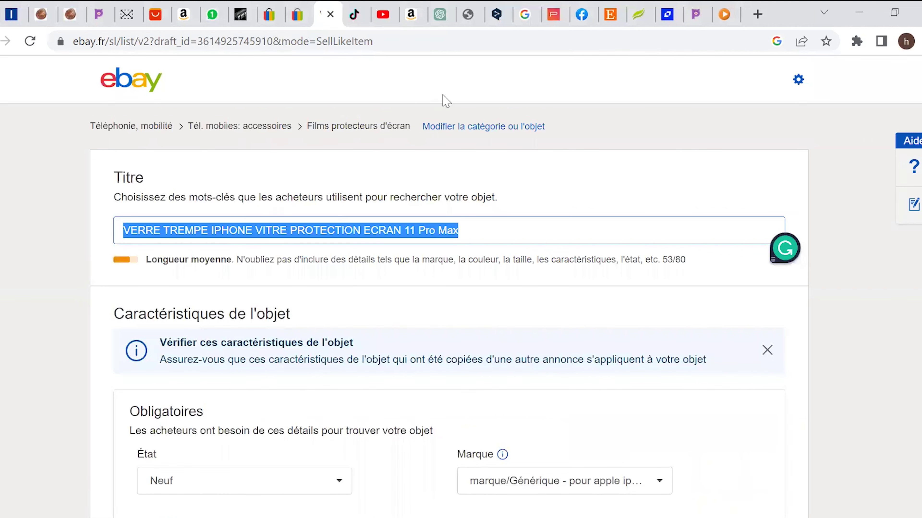
pyautogui.click(418, 7)
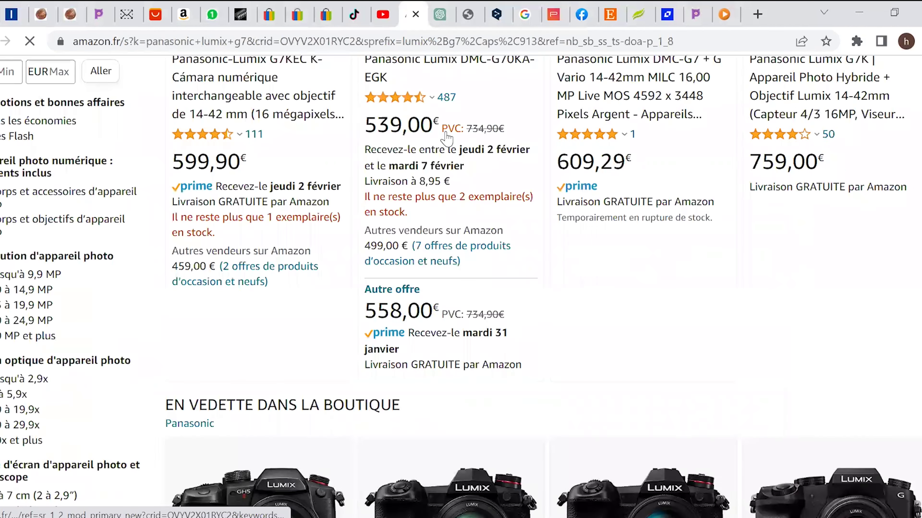
pyautogui.click(472, 80)
pyautogui.hotkey('ctrl', 'a')
pyautogui.hotkey('ctrl', 'v')
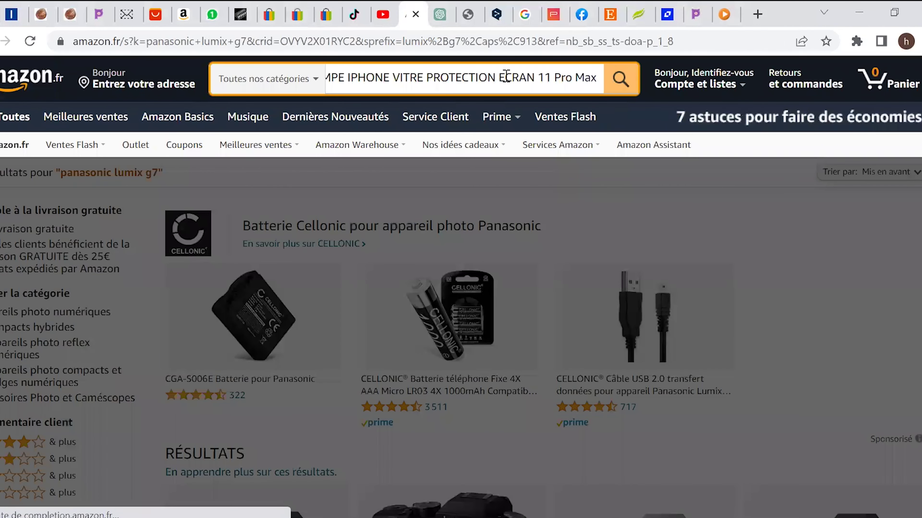
pyautogui.click(625, 82)
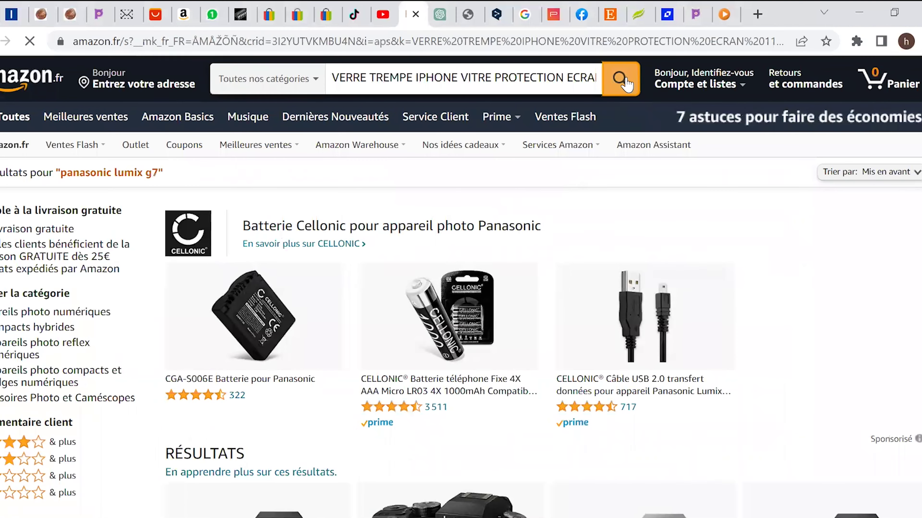
# - Open the sponsored RhinoShield Protection écran 3D Impact product for iPhone 11 Pro Max/Xs Max from the search results
pyautogui.scroll(-3, 545, 261)
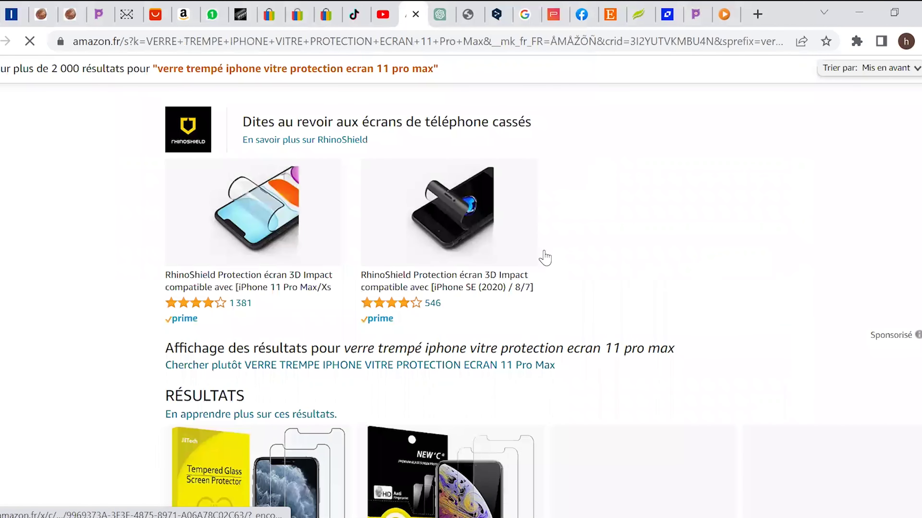
pyautogui.scroll(-2, 545, 259)
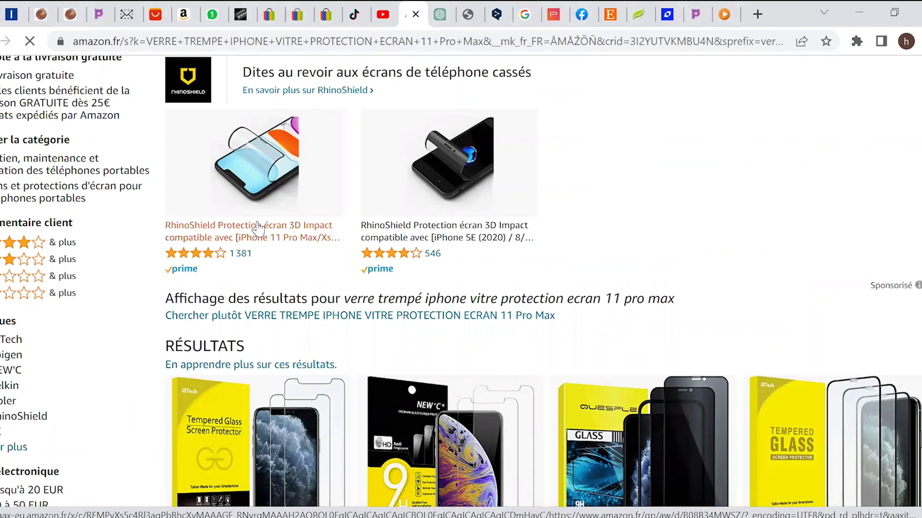
pyautogui.click(257, 228)
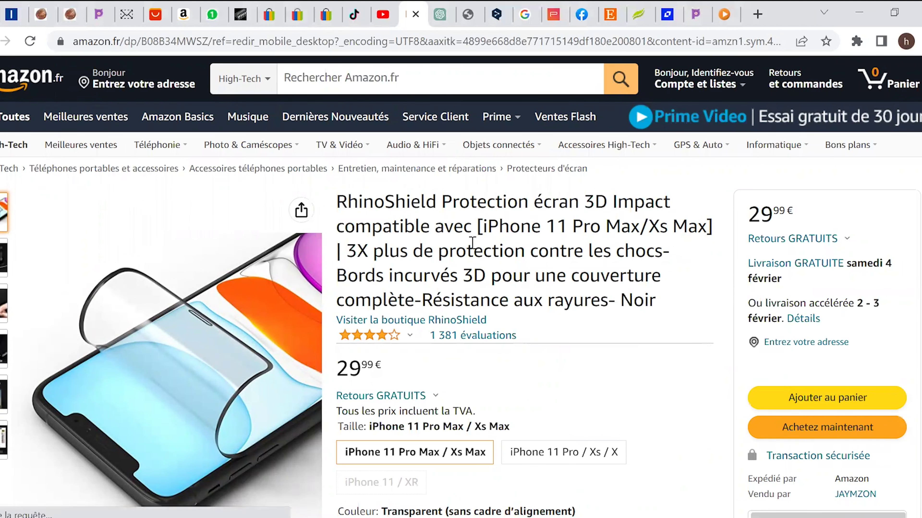
# - Copy the compatible model text "11 Pro Max/Xs Max]" from the Amazon product title
pyautogui.scroll(-2, 621, 282)
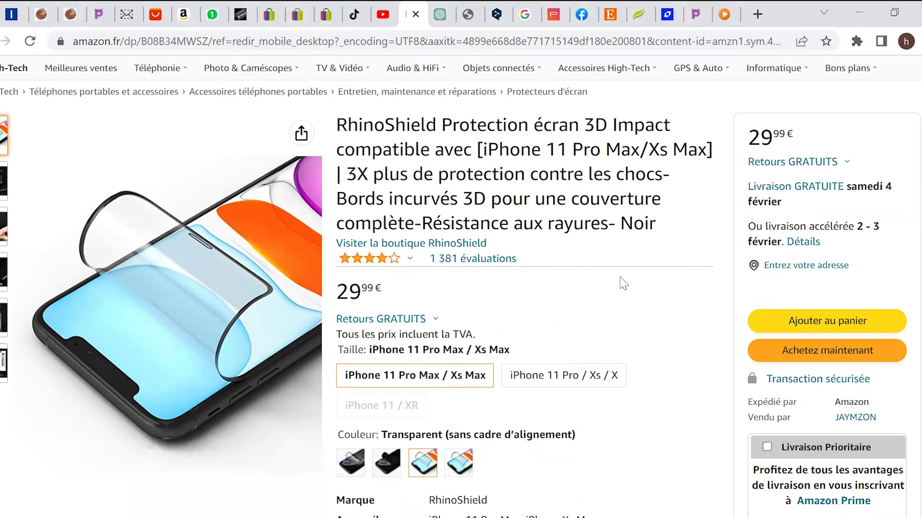
pyautogui.moveTo(545, 152); pyautogui.dragTo(717, 157)
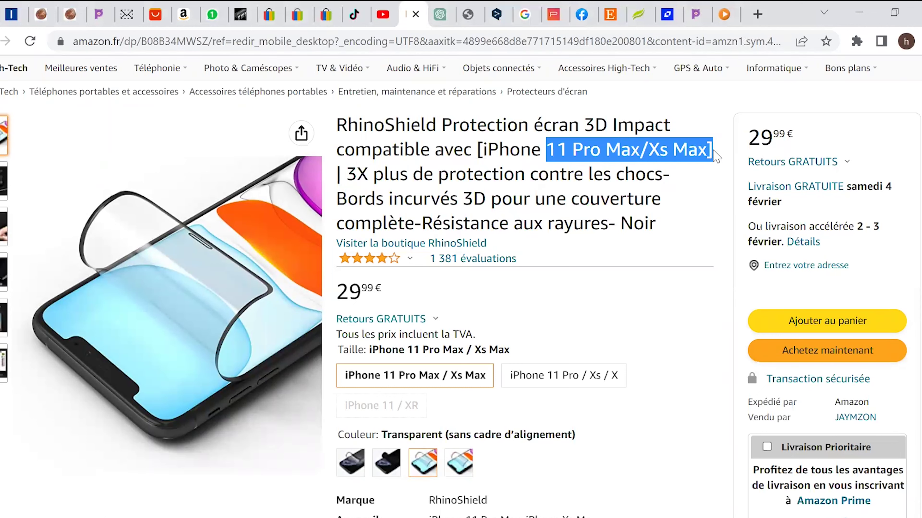
pyautogui.rightClick(647, 153)
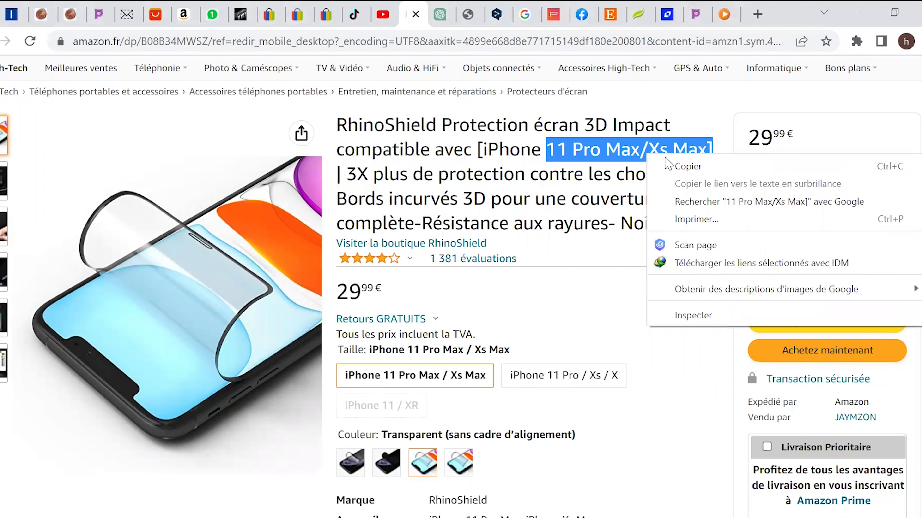
pyautogui.click(675, 167)
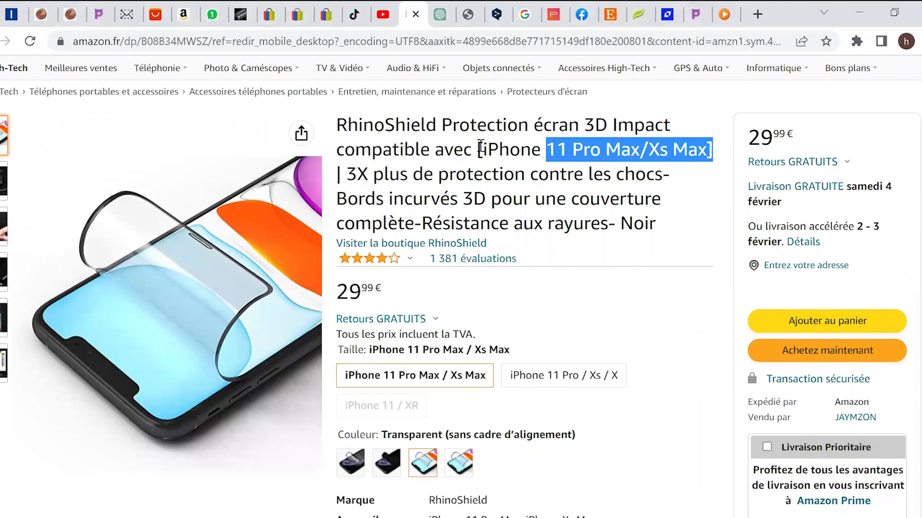
# - Switch back to the eBay listing and replace the model at the end of its title with "11 Pro Max/Xs Max"
pyautogui.click(327, 14)
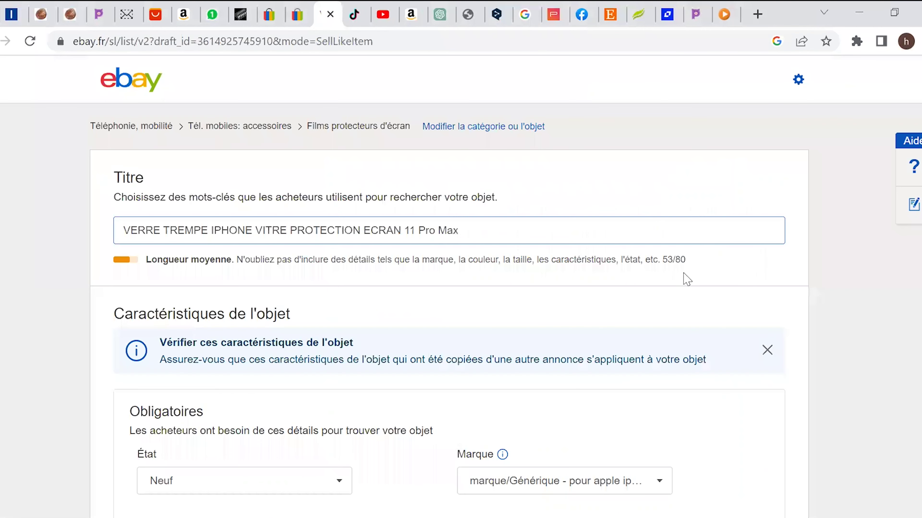
pyautogui.moveTo(408, 228); pyautogui.dragTo(514, 228)
pyautogui.press('BackSpace')
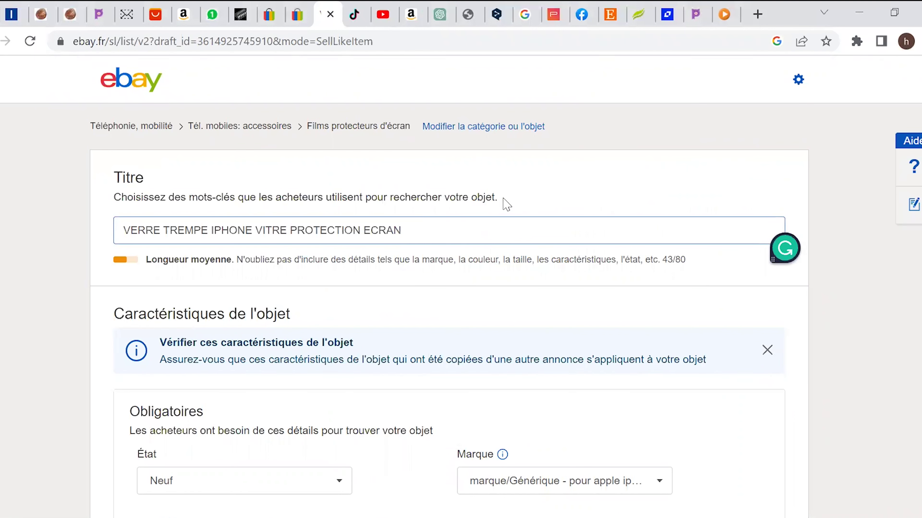
pyautogui.hotkey('ctrl', 'v')
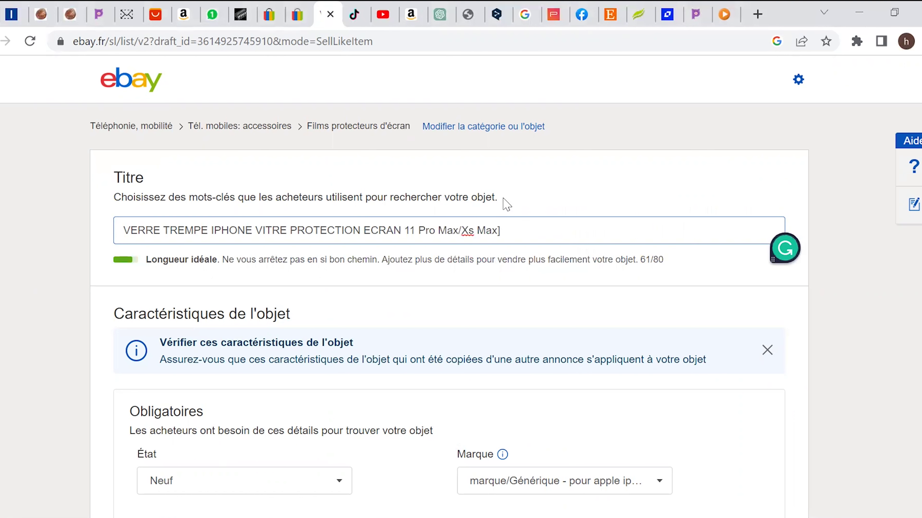
pyautogui.press('BackSpace')
# - Append "Apple Téléphone" to the end of the listing title, with the accented spelling
pyautogui.scroll(-2, 702, 274)
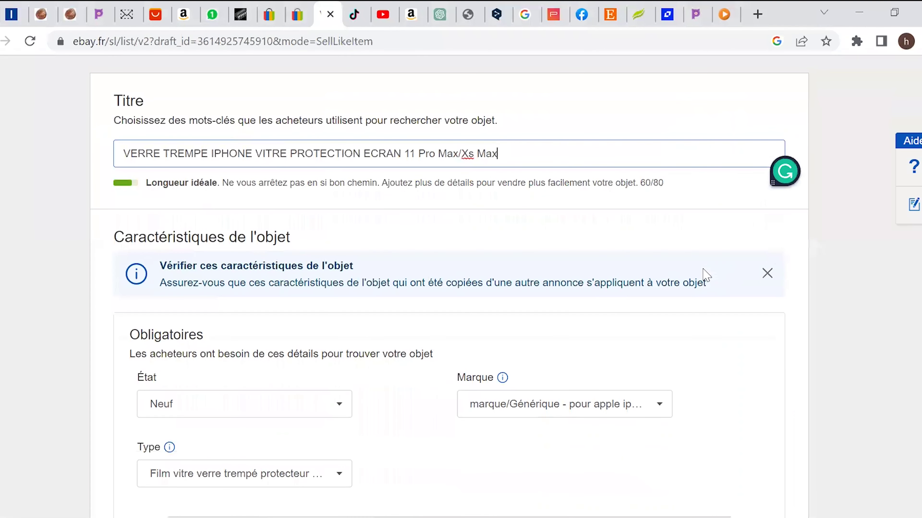
pyautogui.doubleClick(645, 182)
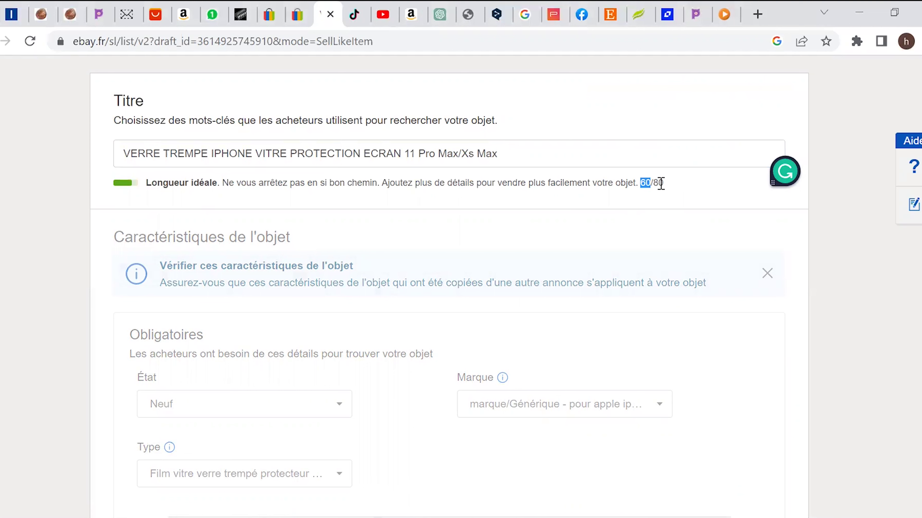
pyautogui.click(562, 143)
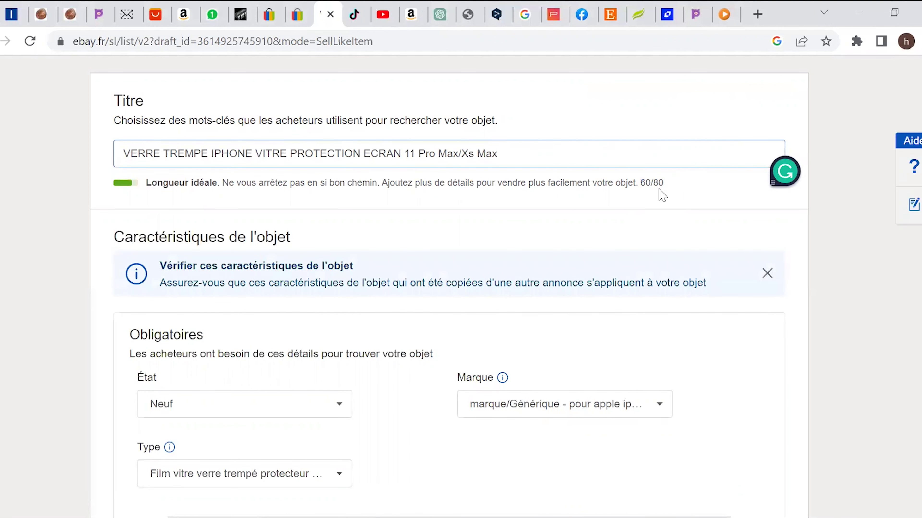
pyautogui.click(596, 154)
pyautogui.write('ne')
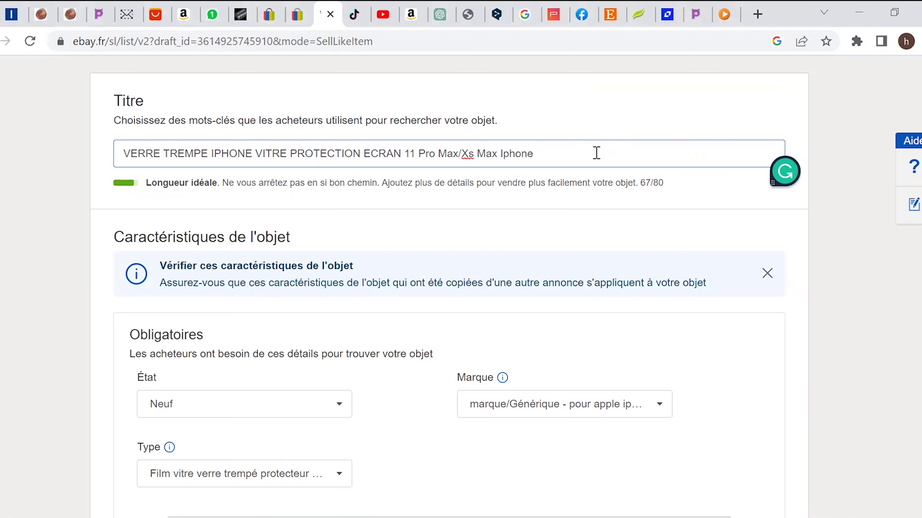
pyautogui.press('BackSpace')
pyautogui.press('BackSpace')
pyautogui.write('ple')
pyautogui.write('Telephone')
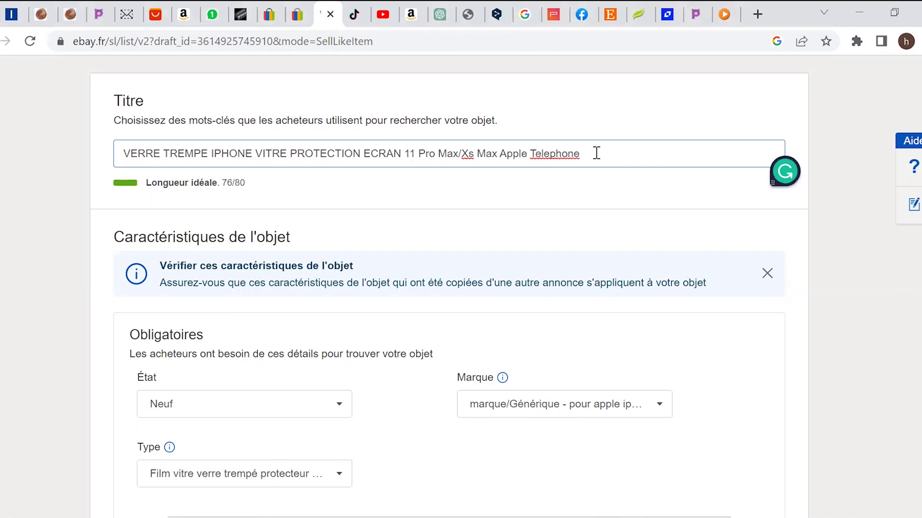
pyautogui.rightClick(567, 154)
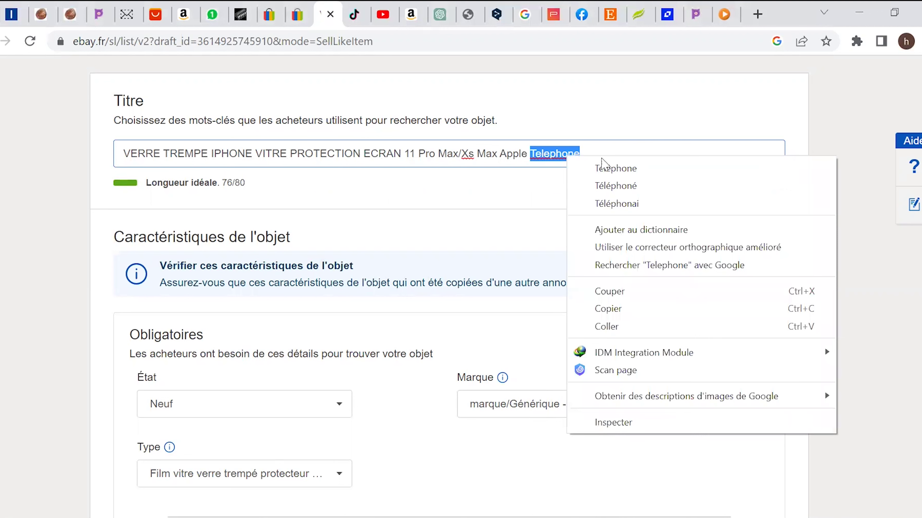
pyautogui.click(605, 166)
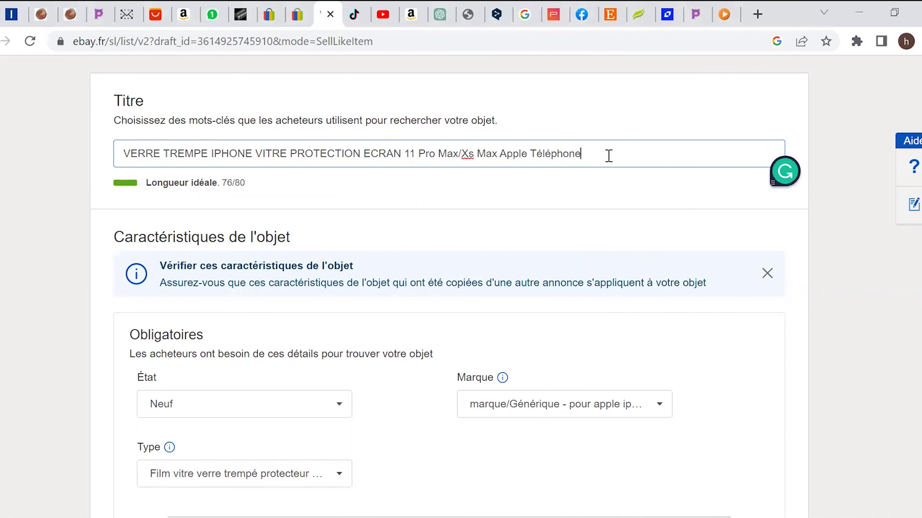
# - Check the repeated keywords in the listing title and append "FR" at its end
pyautogui.doubleClick(231, 155)
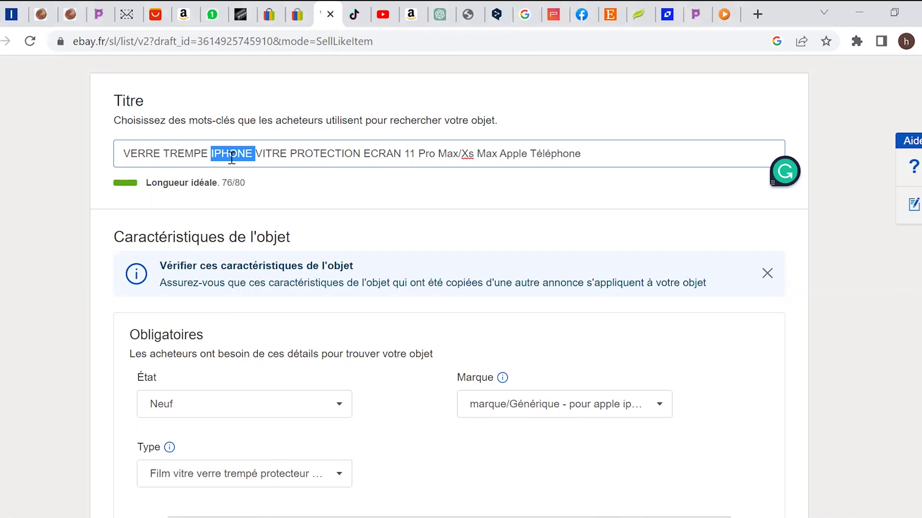
pyautogui.doubleClick(513, 153)
pyautogui.click(597, 158)
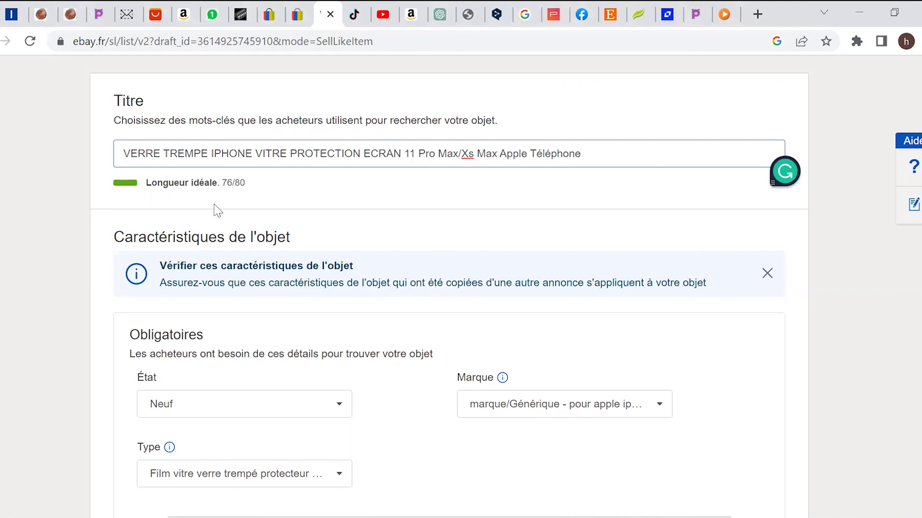
pyautogui.click(232, 195)
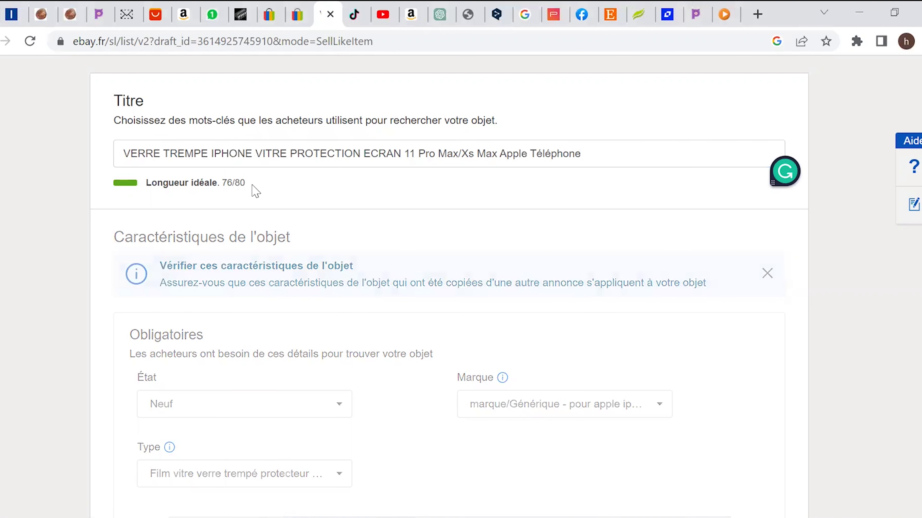
pyautogui.click(602, 148)
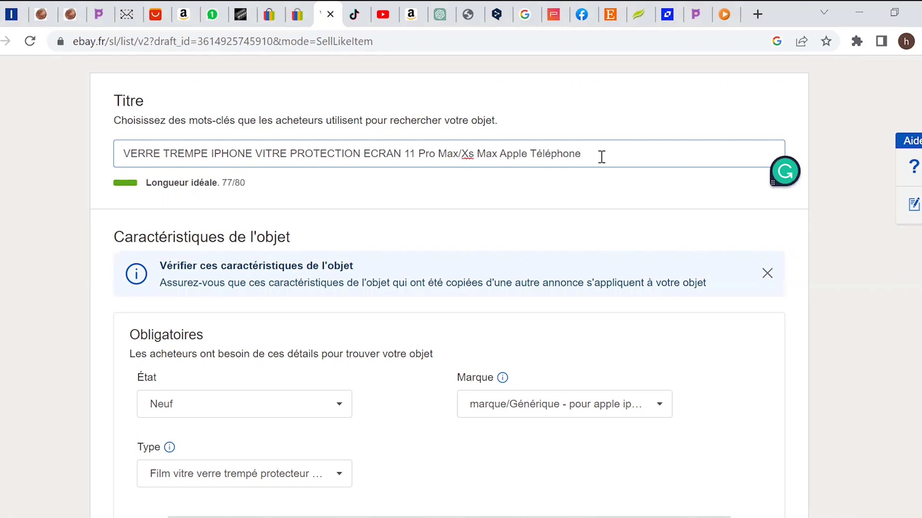
pyautogui.write('FR')
pyautogui.click(497, 200)
# - Look through the item specifics down to the listing's photo section
pyautogui.scroll(-5, 495, 189)
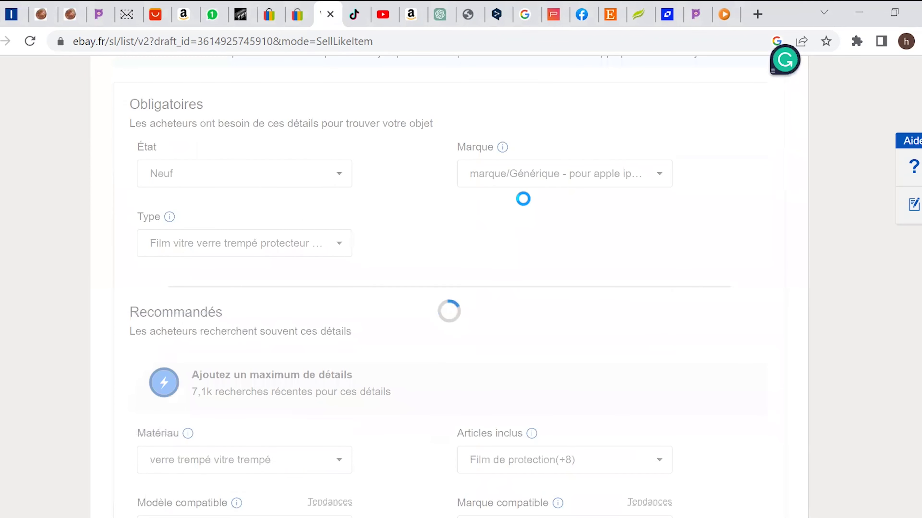
pyautogui.scroll(-2, 523, 199)
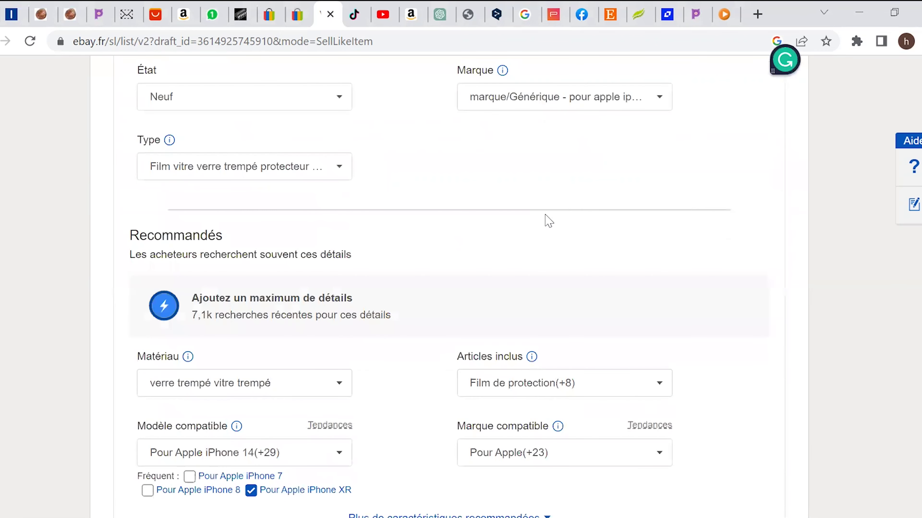
pyautogui.scroll(-6, 548, 226)
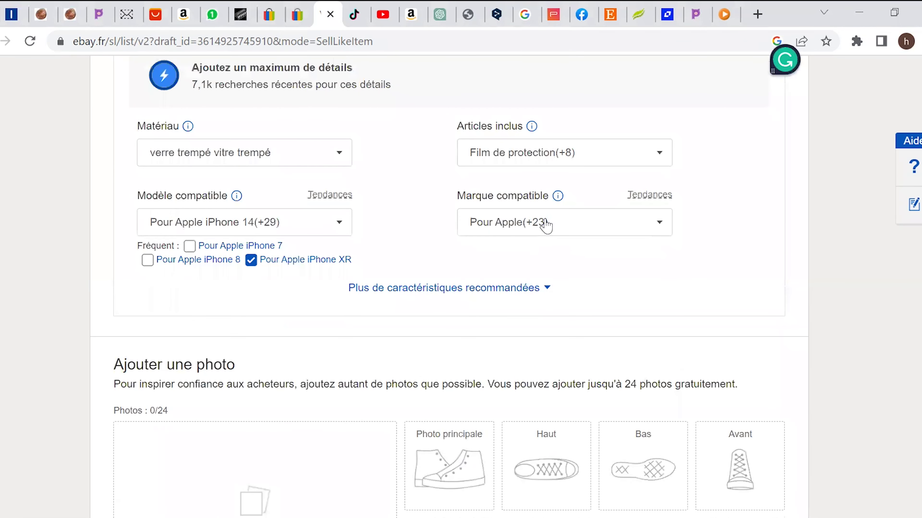
pyautogui.scroll(-4, 545, 225)
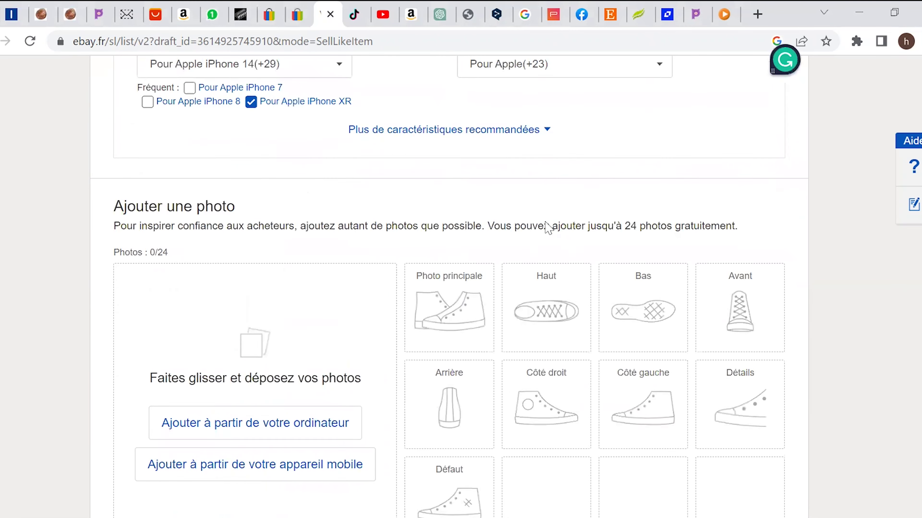
pyautogui.scroll(-2, 410, 156)
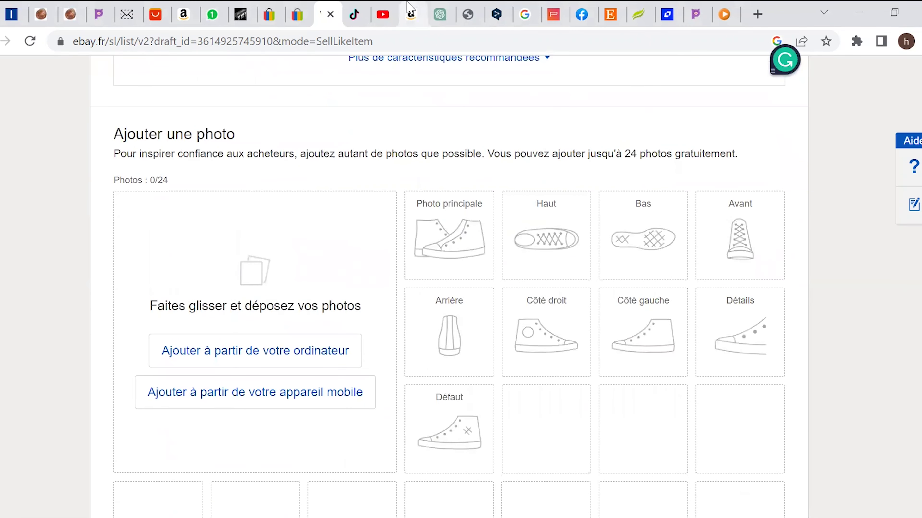
# - Switch to the Amazon product page, open its image gallery, and shrink and shift the browser window to expose the desktop
pyautogui.click(410, 15)
pyautogui.click(160, 256)
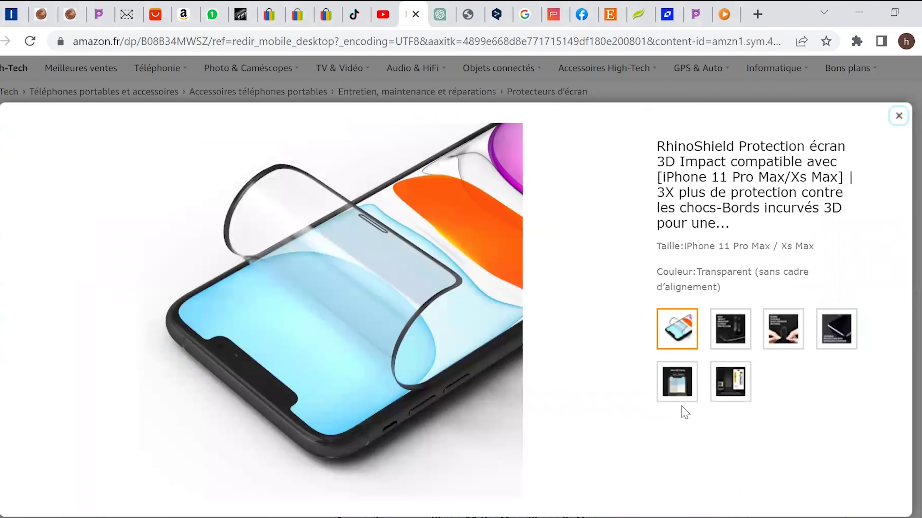
pyautogui.click(894, 13)
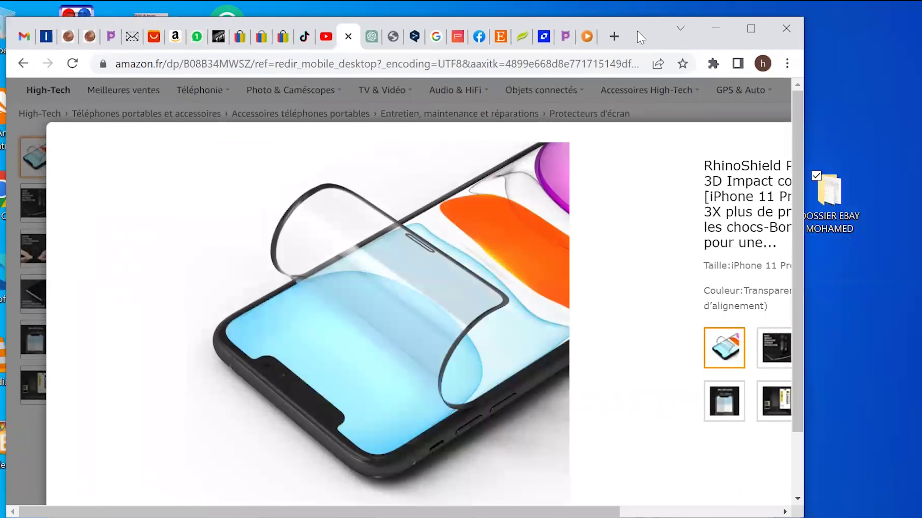
pyautogui.moveTo(640, 37); pyautogui.dragTo(553, 21)
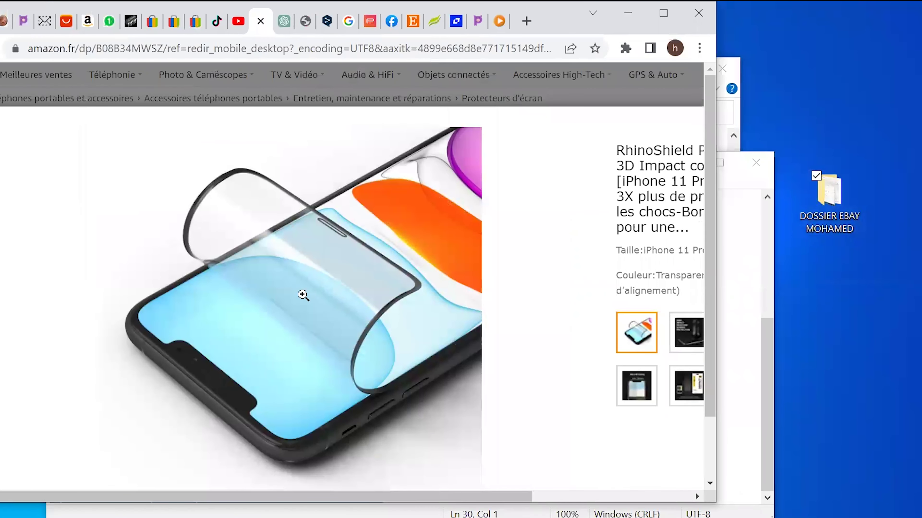
# - Clear the open windows off the desktop and move the eBay folder into the icon column under logo1
pyautogui.click(627, 13)
pyautogui.click(650, 68)
pyautogui.click(684, 163)
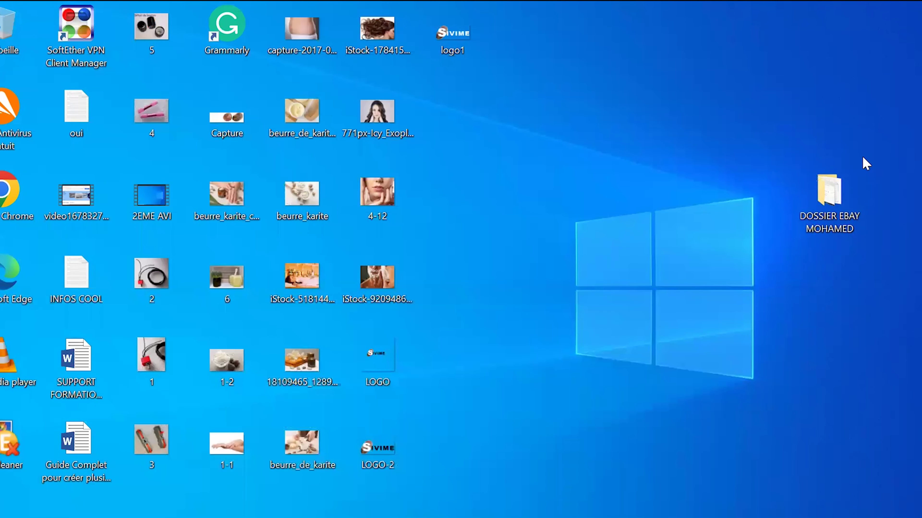
pyautogui.moveTo(837, 201); pyautogui.dragTo(455, 109)
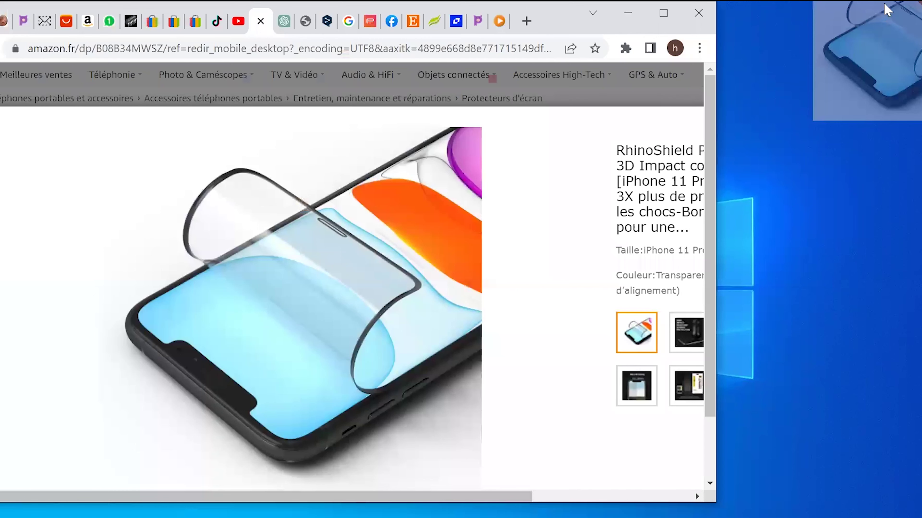
# - Save all six images of the Amazon product gallery to the free area of the desktop
pyautogui.moveTo(880, 35); pyautogui.dragTo(885, 42)
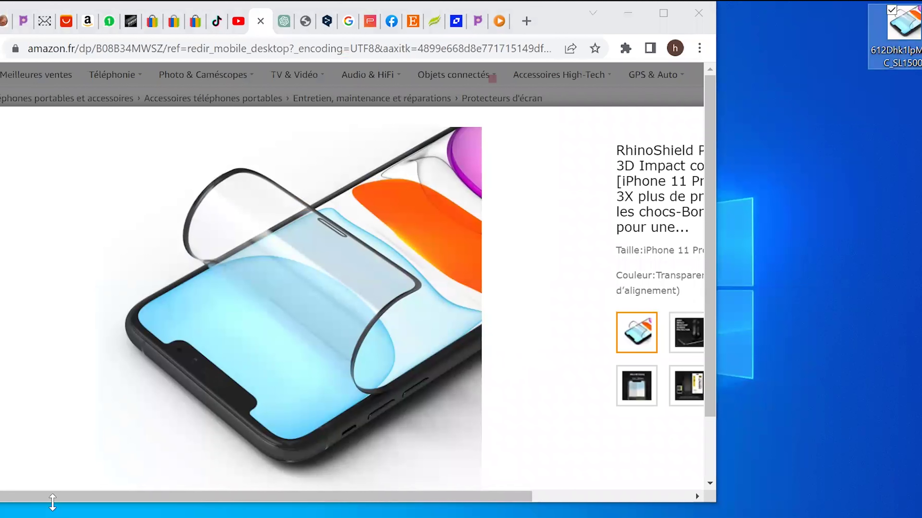
pyautogui.click(481, 349)
pyautogui.moveTo(47, 283); pyautogui.dragTo(868, 134)
pyautogui.click(551, 342)
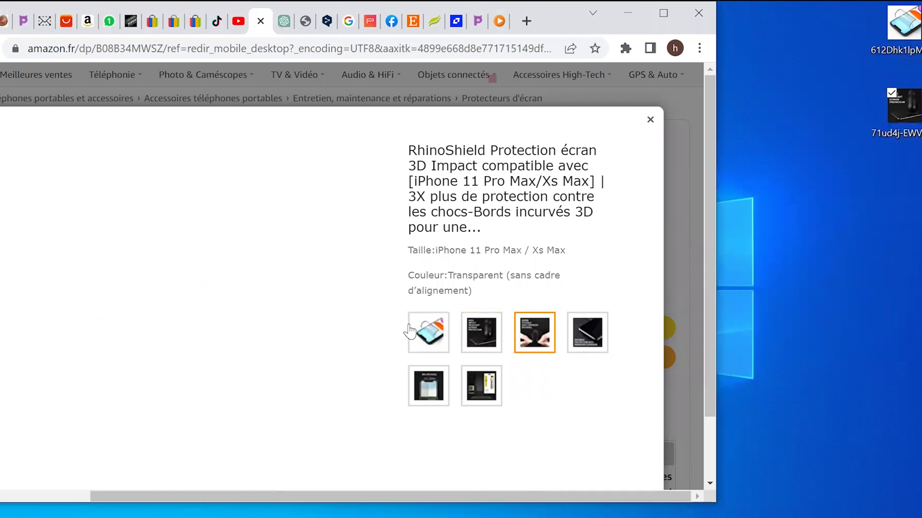
pyautogui.moveTo(37, 276); pyautogui.dragTo(897, 188)
pyautogui.moveTo(141, 341); pyautogui.dragTo(918, 286)
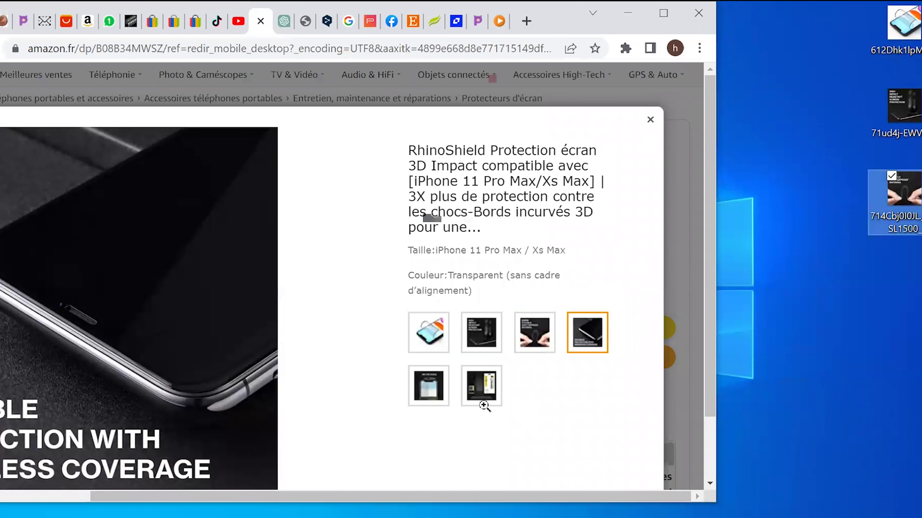
pyautogui.click(428, 385)
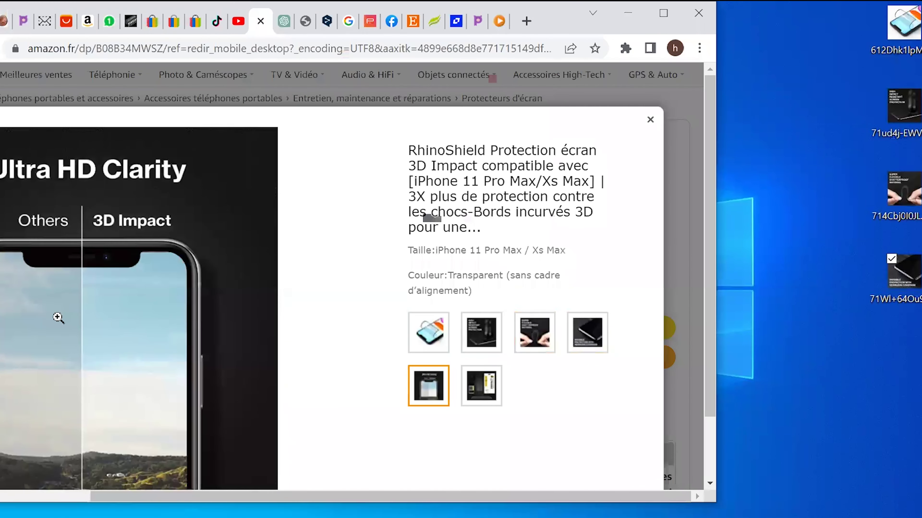
pyautogui.moveTo(58, 319); pyautogui.dragTo(517, 413)
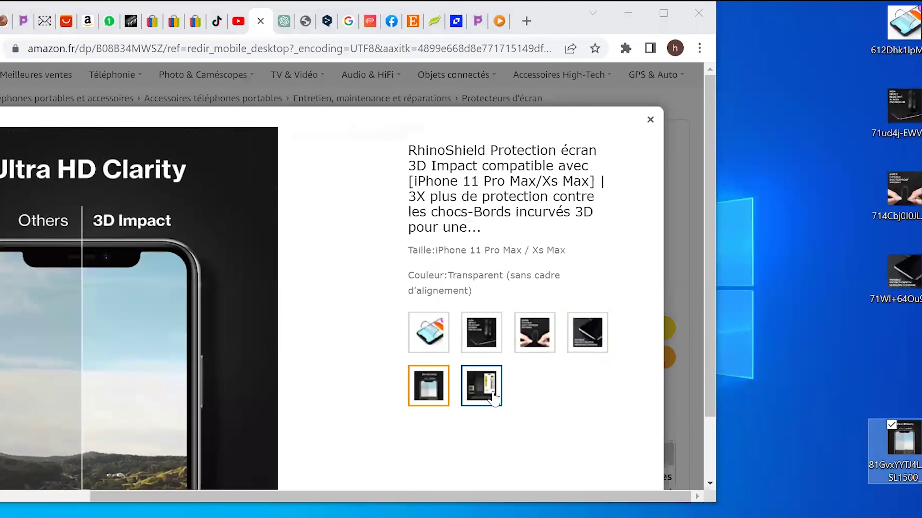
pyautogui.click(481, 385)
pyautogui.moveTo(72, 339); pyautogui.dragTo(900, 367)
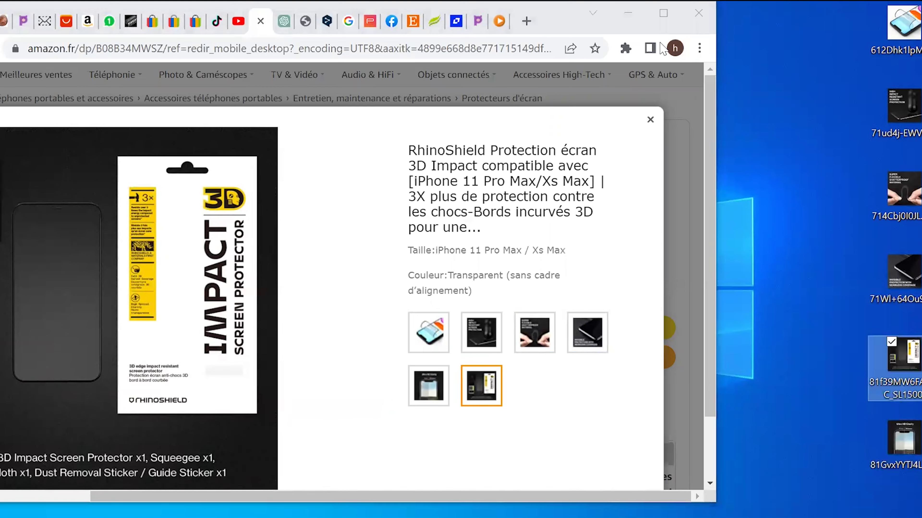
# - Open ExifCleaner from the desktop and add the six saved product images to its image list
pyautogui.click(627, 12)
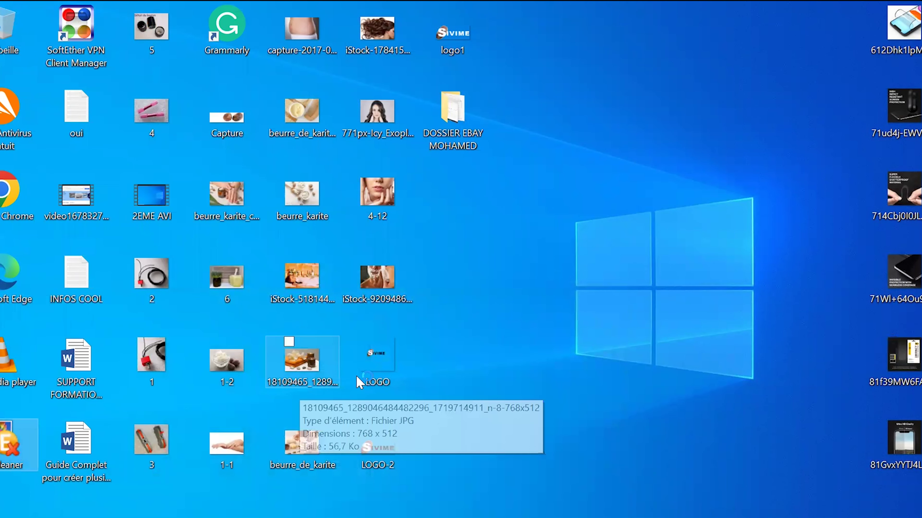
pyautogui.click(370, 394)
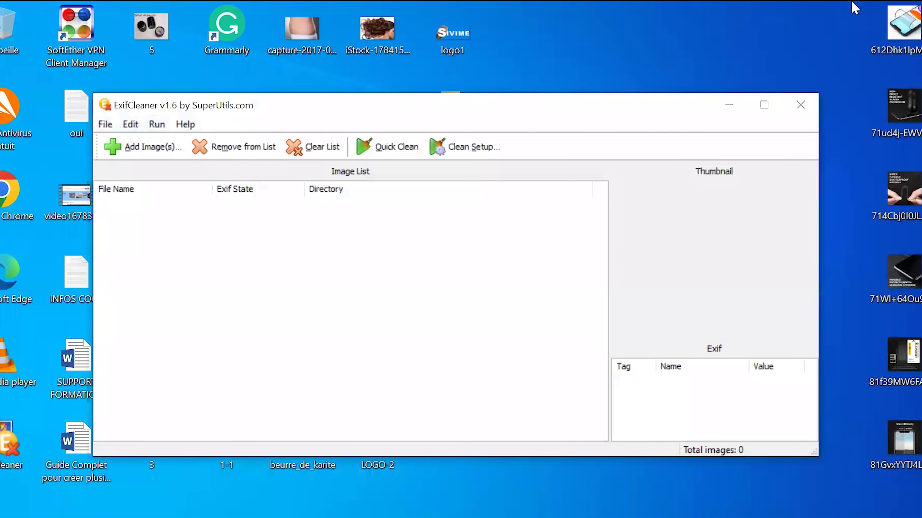
pyautogui.moveTo(900, 40); pyautogui.dragTo(451, 228)
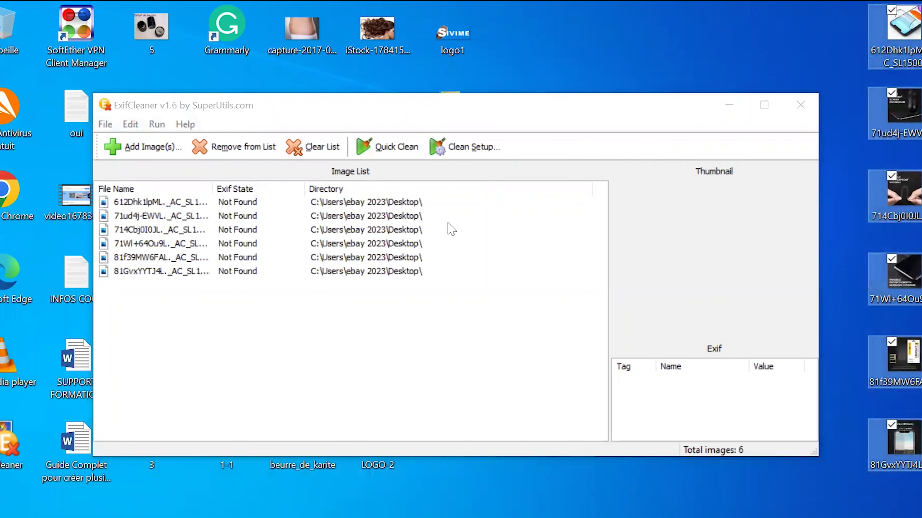
# - Run Quick Clean to delete the metadata of all six images, confirming the deletion, and clear the image list
pyautogui.click(398, 157)
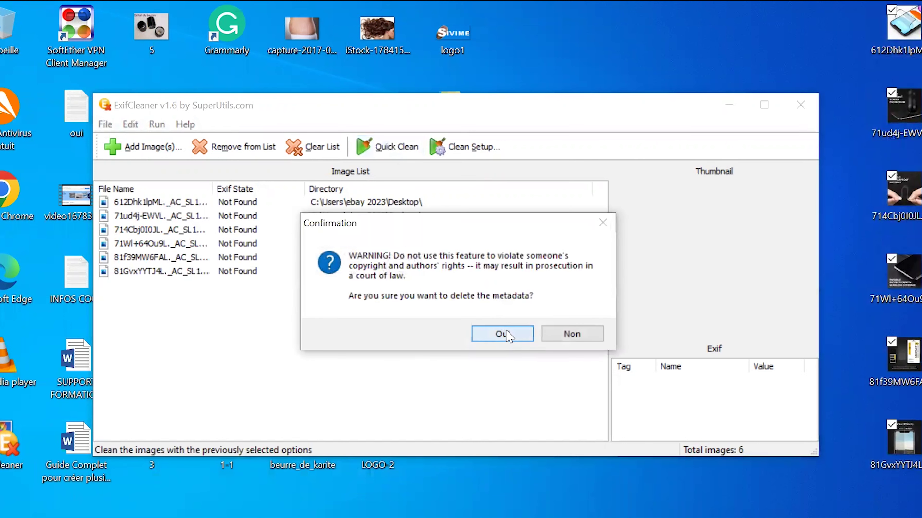
pyautogui.click(541, 332)
pyautogui.click(352, 391)
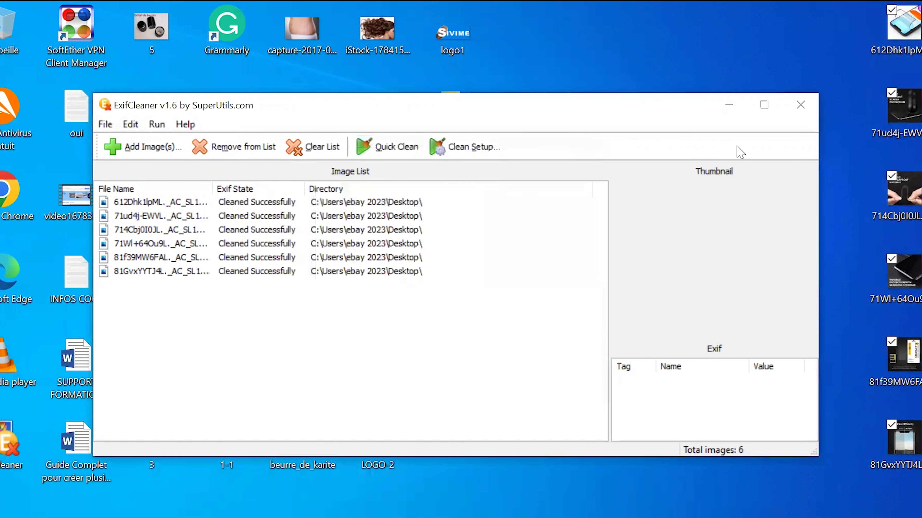
pyautogui.click(331, 155)
# - Minimise ExifCleaner and delete the six original product images from the desktop, keeping the cleaned copies
pyautogui.click(728, 105)
pyautogui.click(553, 20)
pyautogui.click(529, 304)
pyautogui.moveTo(795, 5); pyautogui.dragTo(919, 469)
pyautogui.press('Delete')
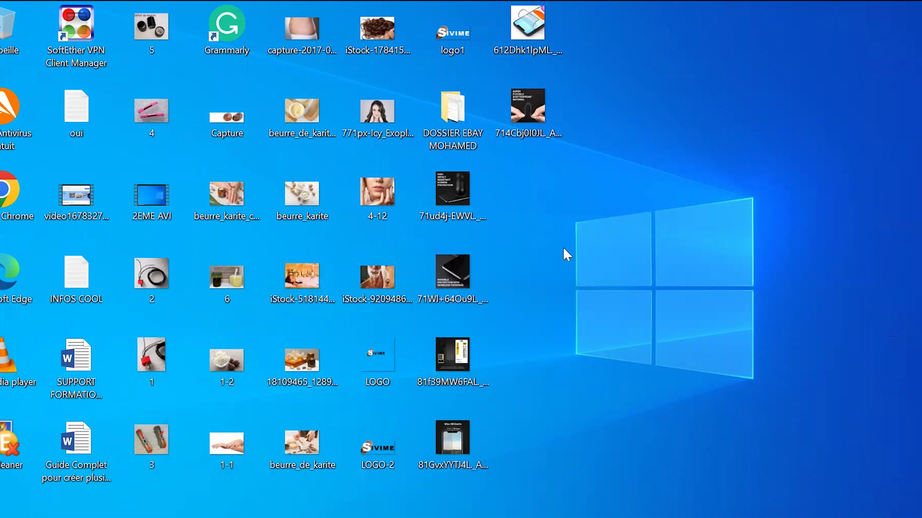
# - Rename the cleaned image whose name starts with 612Dhk to 612
pyautogui.click(546, 56)
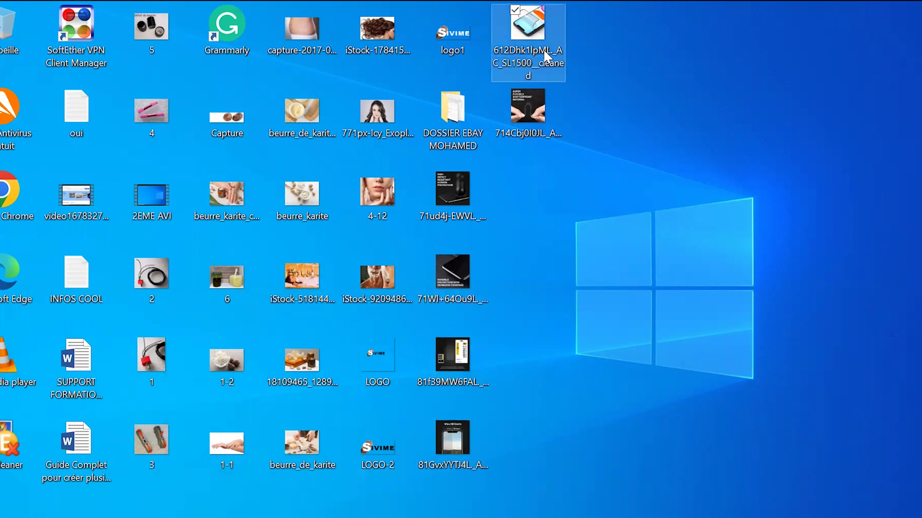
pyautogui.click(546, 56)
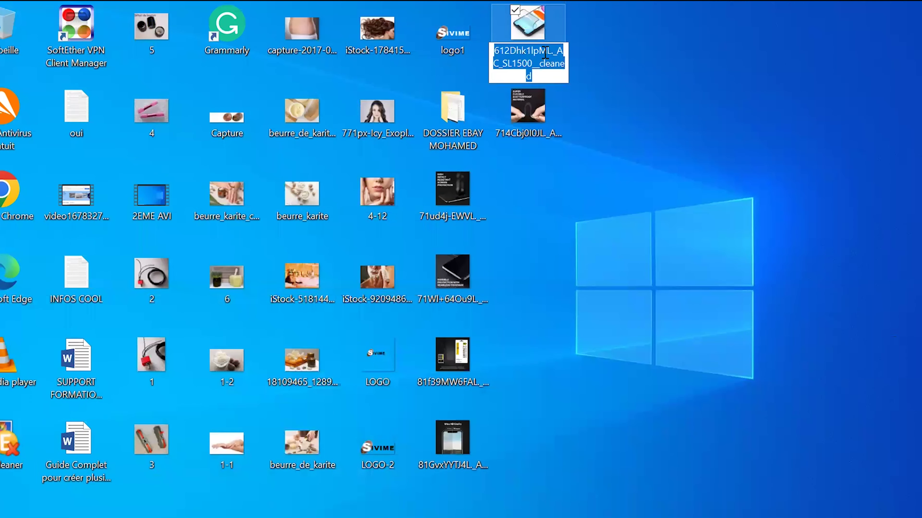
pyautogui.click(515, 51)
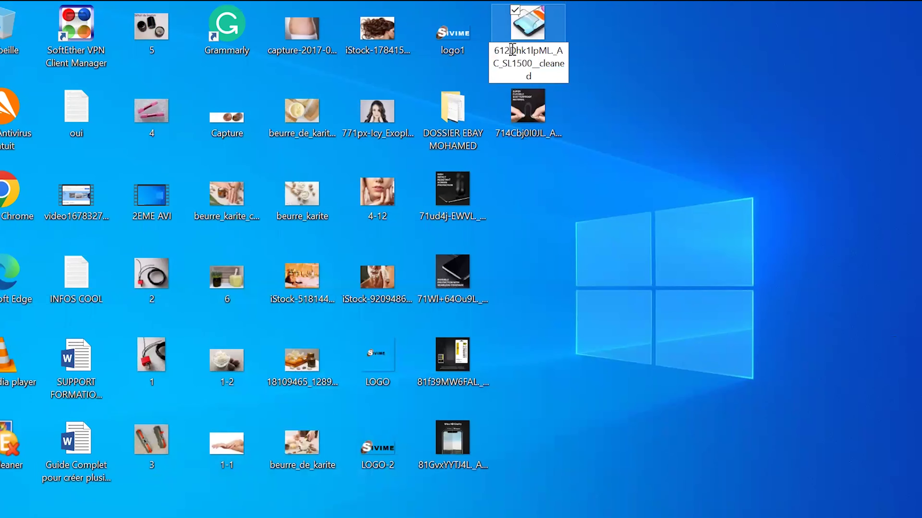
pyautogui.moveTo(512, 49); pyautogui.dragTo(573, 140)
pyautogui.press('Delete')
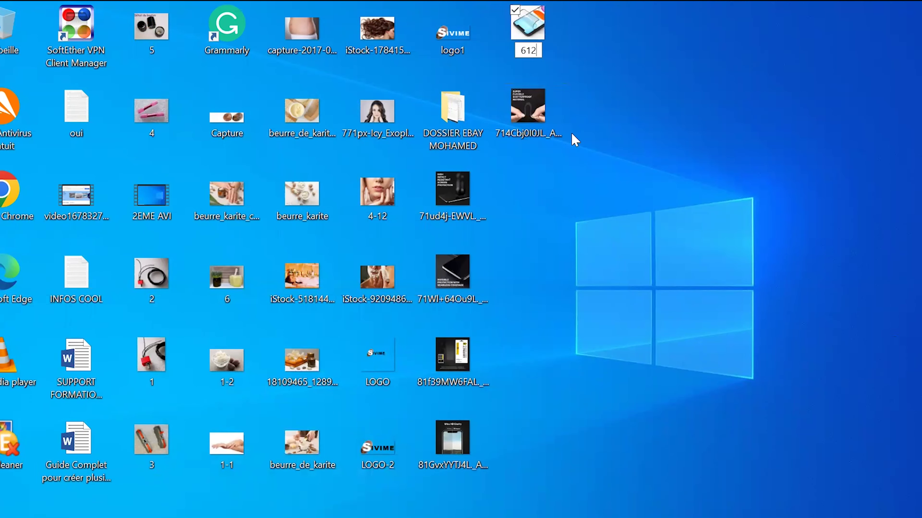
# - Rename the cleaned image whose name starts with 714Cbj to 714
pyautogui.click(536, 142)
pyautogui.click(534, 138)
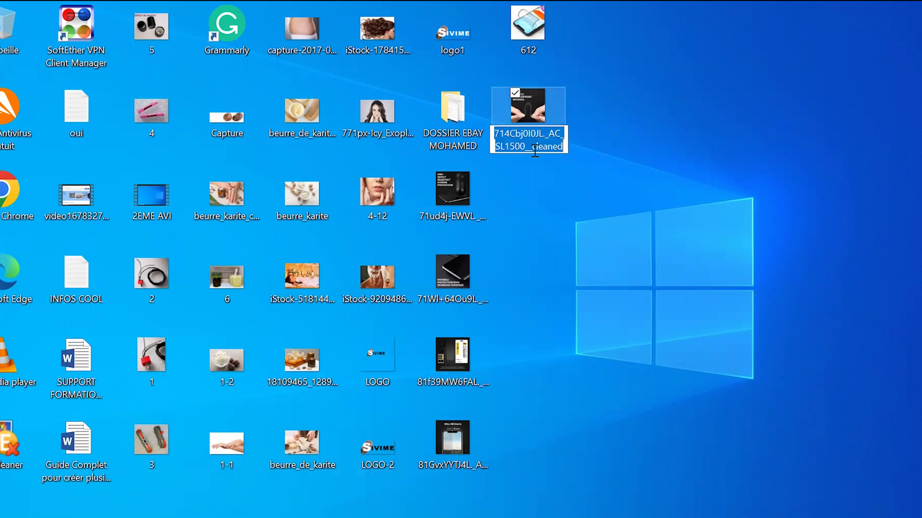
pyautogui.moveTo(511, 133); pyautogui.dragTo(543, 181)
pyautogui.press('Delete')
pyautogui.press('Delete')
pyautogui.press('Delete')
pyautogui.press('Delete')
pyautogui.press('Delete')
pyautogui.press('Delete')
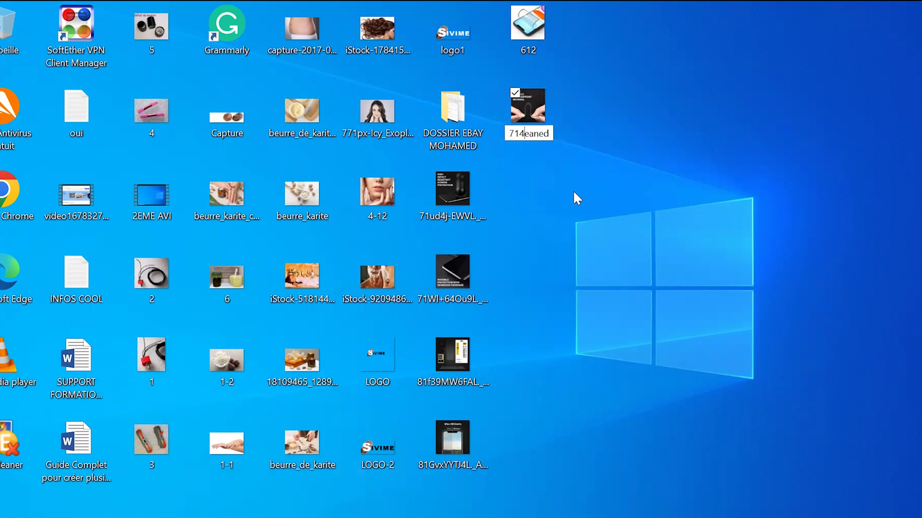
# - Shorten the name of the cleaned image starting with 71ud4j to "71ud4j-"
pyautogui.click(472, 219)
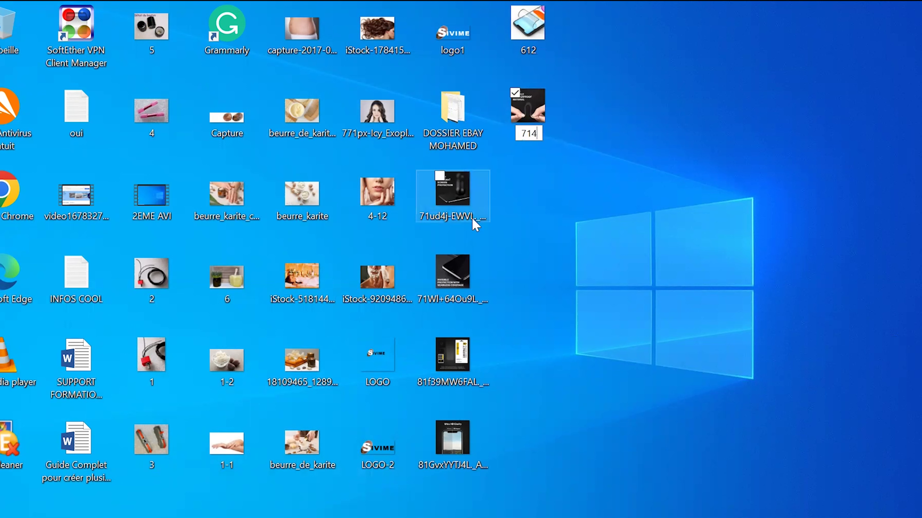
pyautogui.click(465, 220)
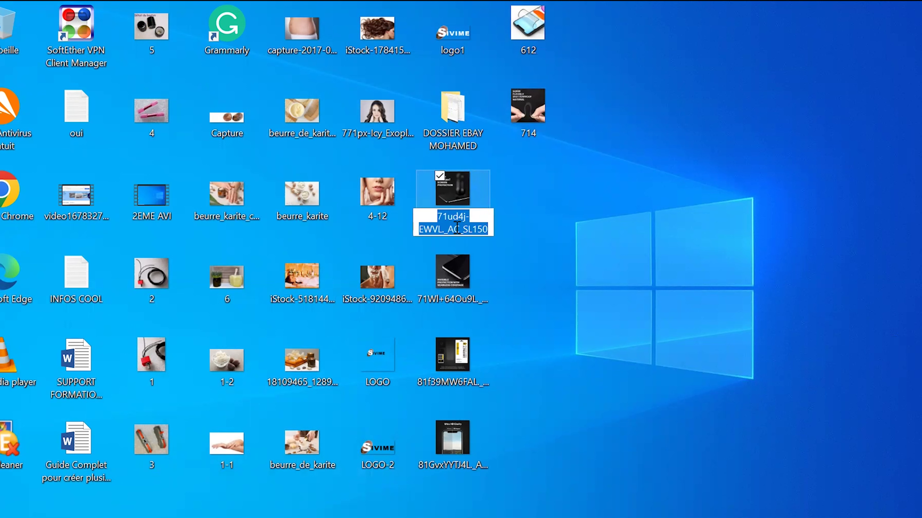
pyautogui.moveTo(471, 220); pyautogui.dragTo(503, 310)
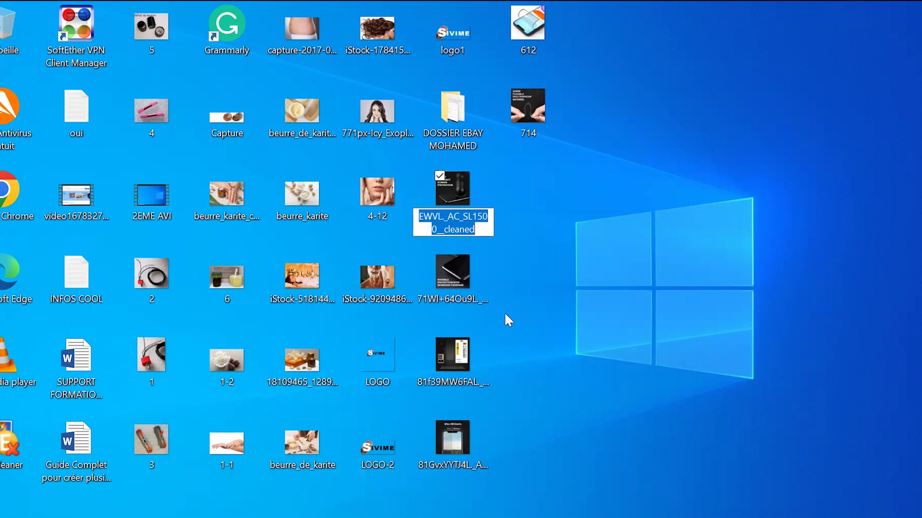
pyautogui.press('Delete')
# - Remove "_AC_SL1500__cleaned" from the name of the cleaned image starting with 71Wl+64Ou9L
pyautogui.click(469, 303)
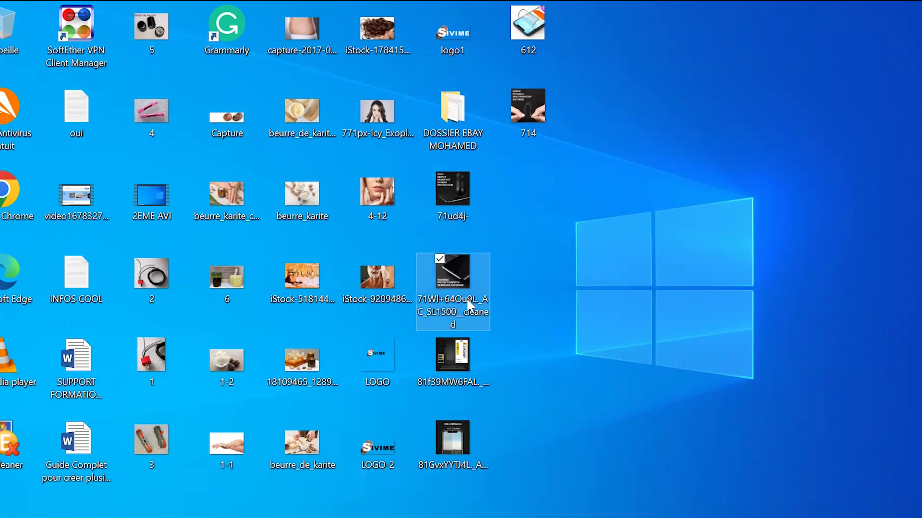
pyautogui.click(461, 308)
pyautogui.moveTo(461, 312); pyautogui.dragTo(488, 362)
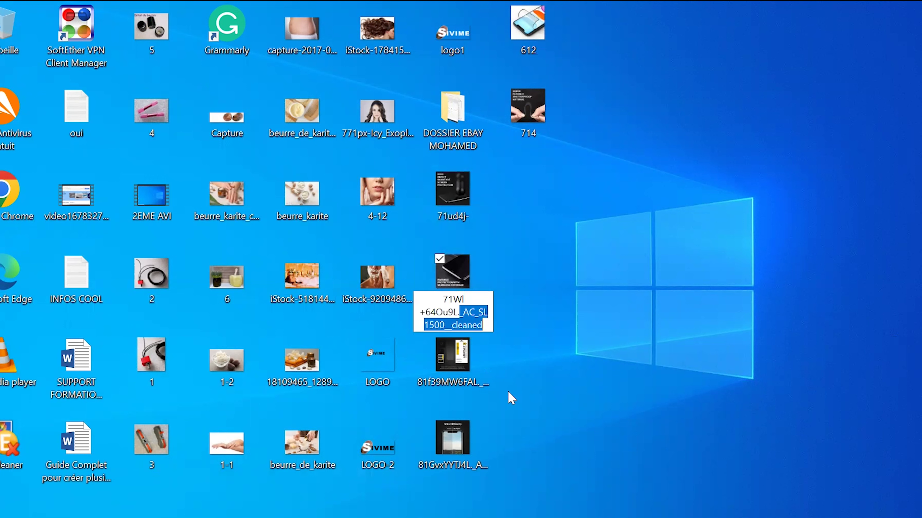
pyautogui.press('Delete')
# - Rename the cleaned image whose name starts with 81f39MW6FAL to 81f3
pyautogui.click(463, 388)
pyautogui.click(460, 388)
pyautogui.moveTo(436, 382); pyautogui.dragTo(468, 451)
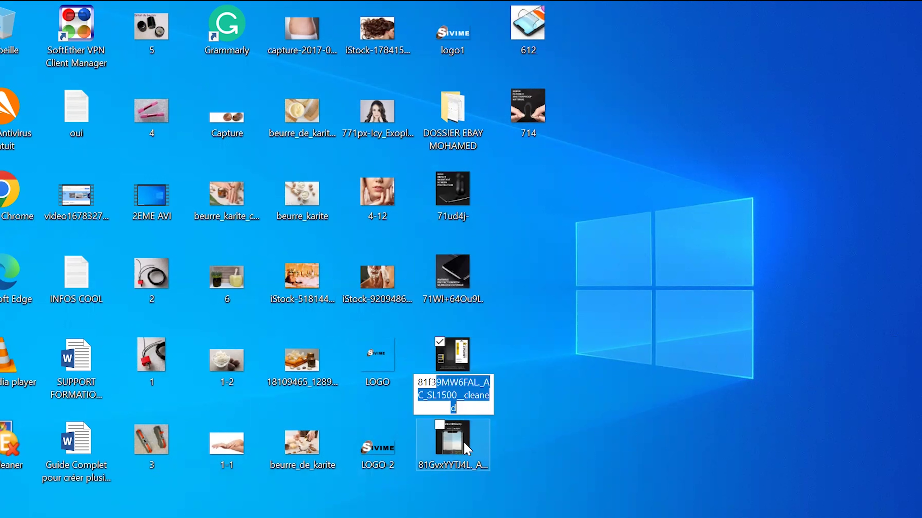
pyautogui.press('Delete')
# - Rename the last cleaned image, whose name starts with 81GvxYYTJ4L, to 81GvxYY
pyautogui.click(454, 468)
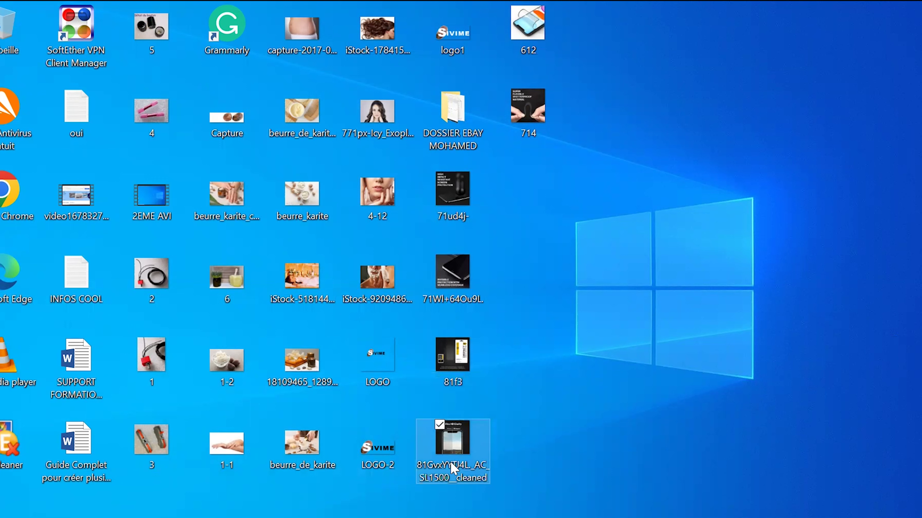
pyautogui.click(451, 468)
pyautogui.moveTo(452, 459); pyautogui.dragTo(468, 495)
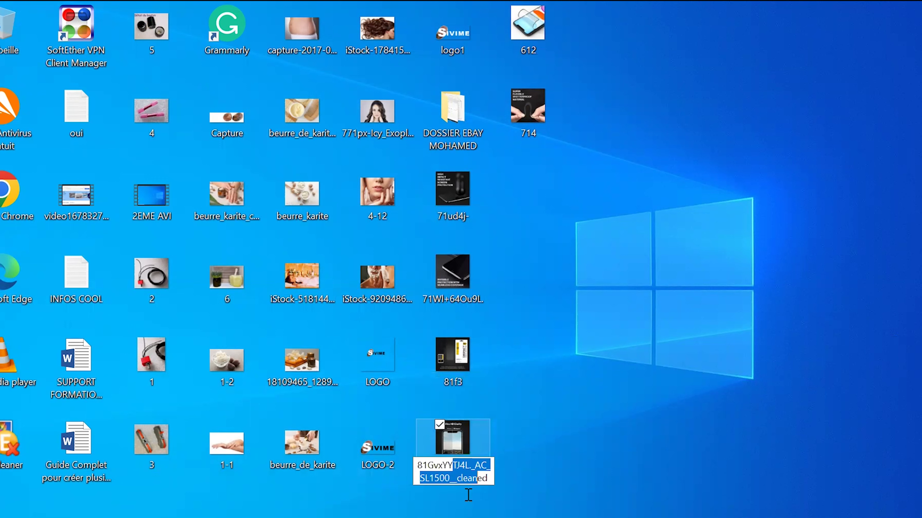
pyautogui.press('Delete')
pyautogui.press('Return')
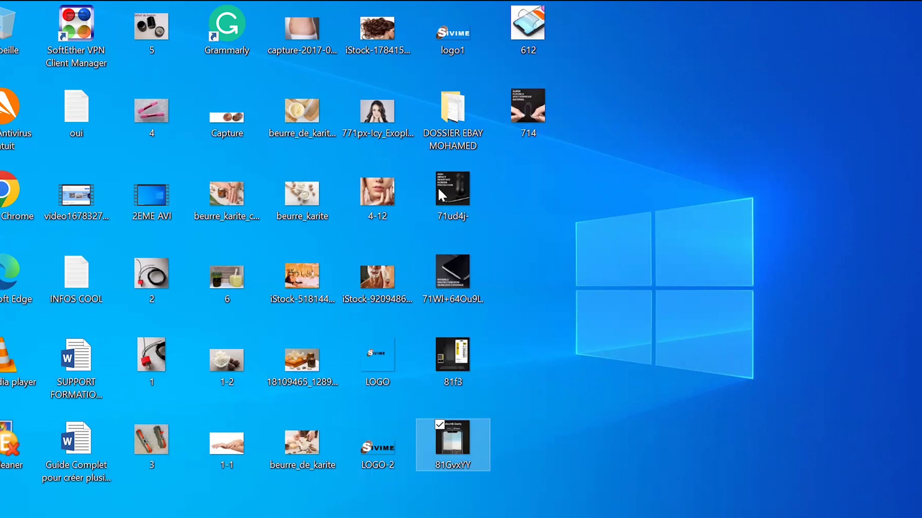
# - Switch to the eBay.fr listing and upload the cleaned desktop images 612, 714, 81GvxYY, 81f3, 71ud4j- and 71Wl+64Ou9L
pyautogui.hotkey('alt', 'Tab')
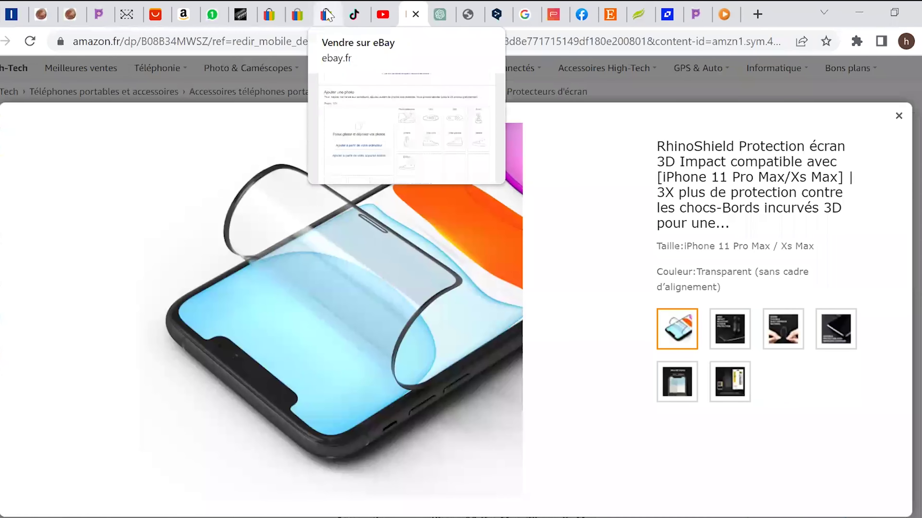
pyautogui.click(327, 15)
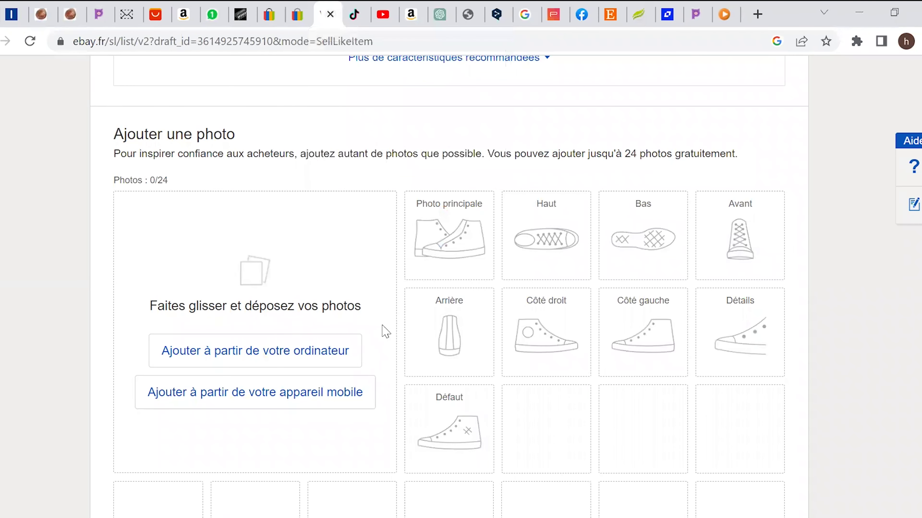
pyautogui.click(292, 358)
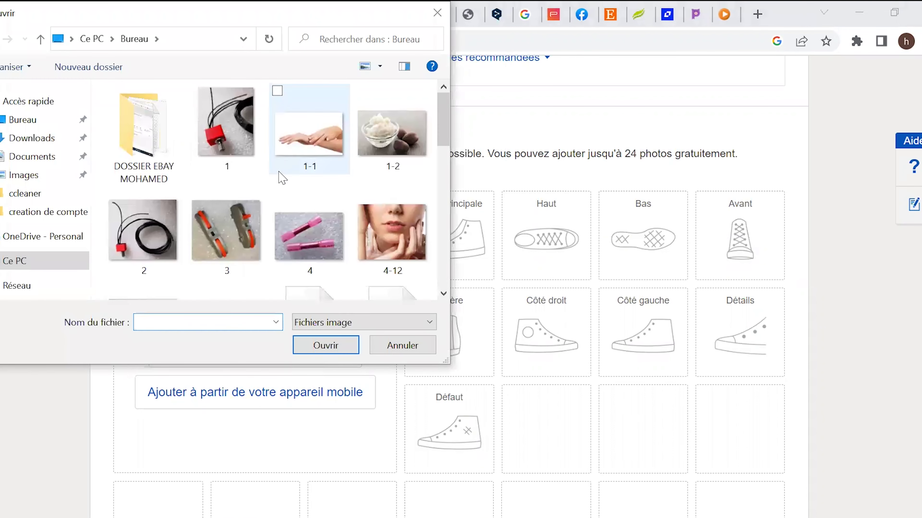
pyautogui.moveTo(439, 133); pyautogui.dragTo(449, 171)
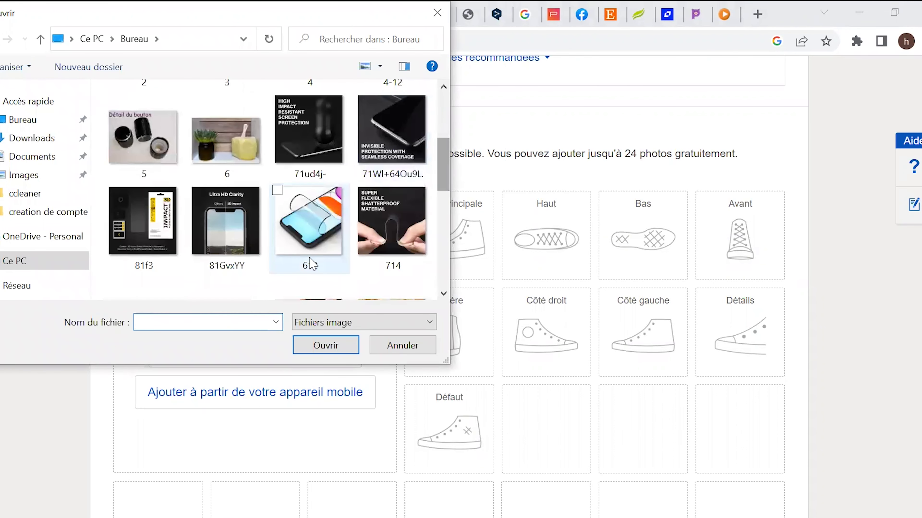
pyautogui.click(301, 234)
pyautogui.keyDown('ctrl'); pyautogui.click(414, 258); pyautogui.keyUp('ctrl')
pyautogui.keyDown('ctrl'); pyautogui.click(225, 236); pyautogui.keyUp('ctrl')
pyautogui.keyDown('ctrl'); pyautogui.click(154, 236); pyautogui.keyUp('ctrl')
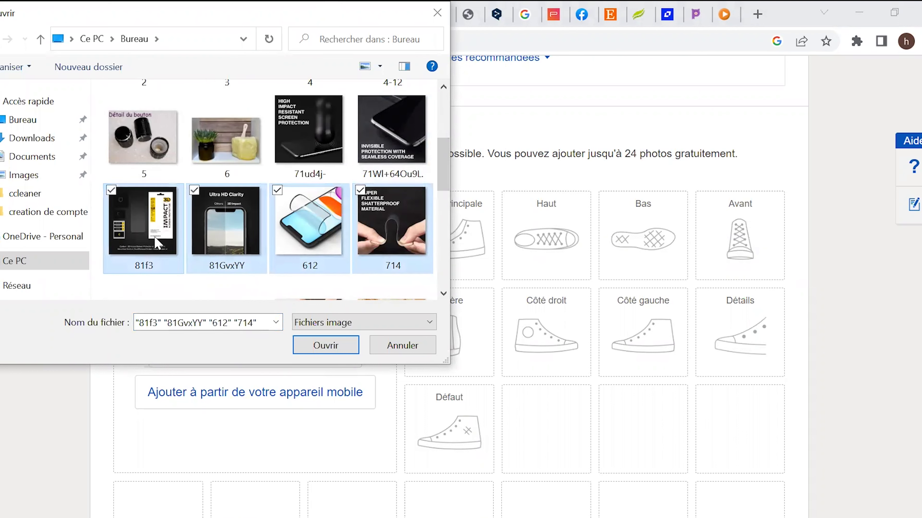
pyautogui.keyDown('ctrl'); pyautogui.click(312, 142); pyautogui.keyUp('ctrl')
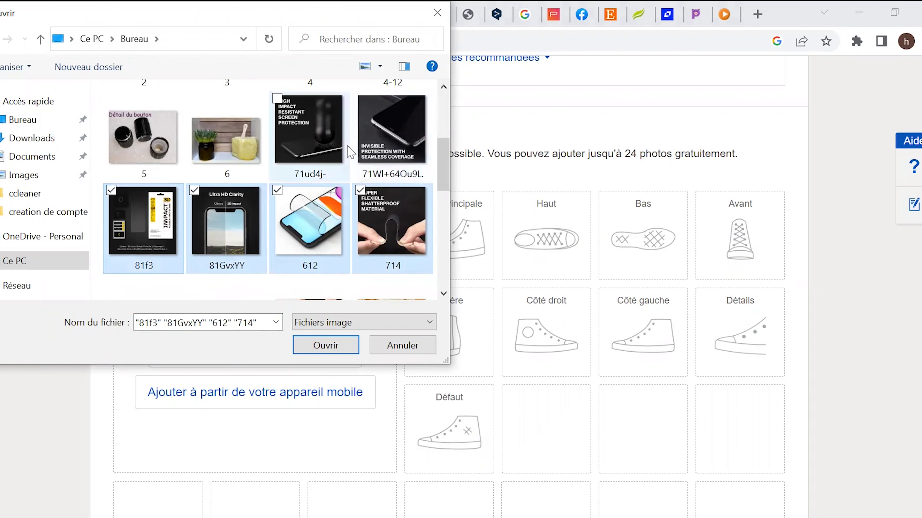
pyautogui.keyDown('ctrl'); pyautogui.click(397, 141); pyautogui.keyUp('ctrl')
pyautogui.press('Return')
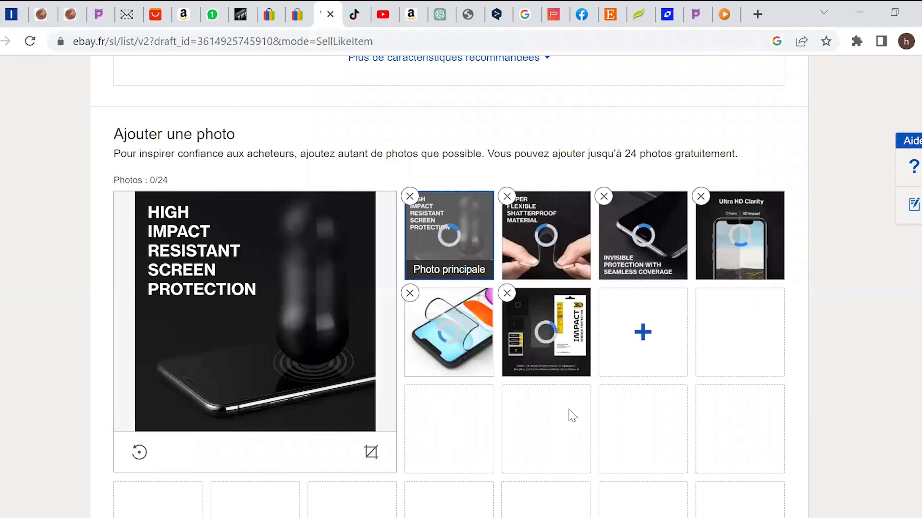
# - Make the white-background photo of the phone with the peeled screen film the main photo and select it
pyautogui.moveTo(441, 336); pyautogui.dragTo(423, 218)
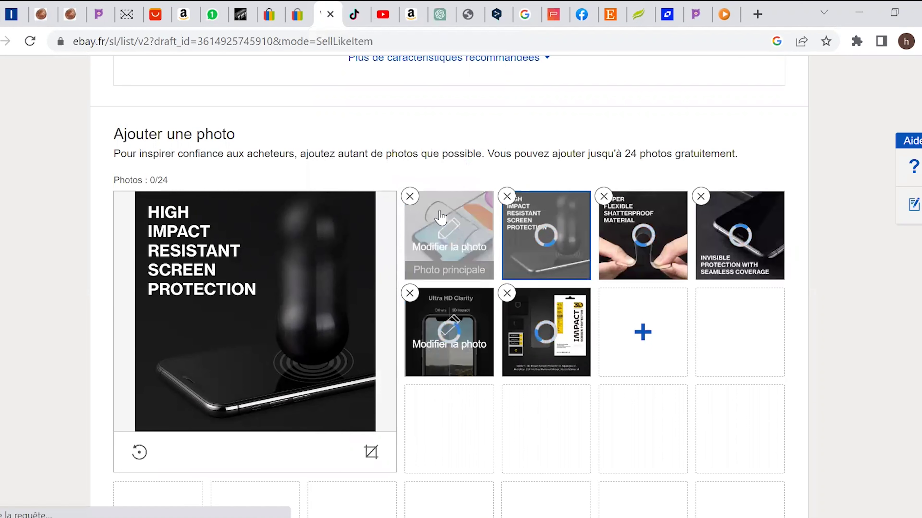
pyautogui.click(466, 240)
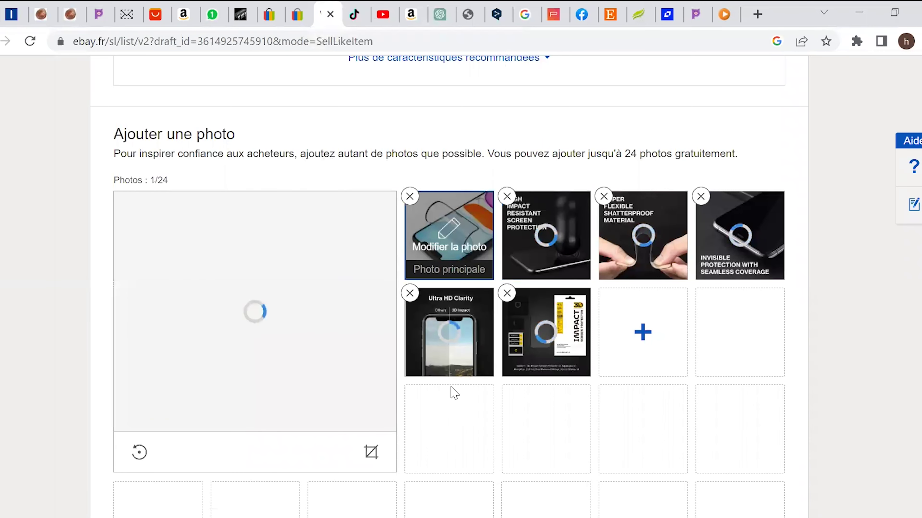
# - Review the listing's description, price and shipping sections below the photos
pyautogui.scroll(-5, 854, 309)
pyautogui.scroll(10, 855, 309)
pyautogui.scroll(-4, 855, 309)
pyautogui.scroll(-10, 855, 309)
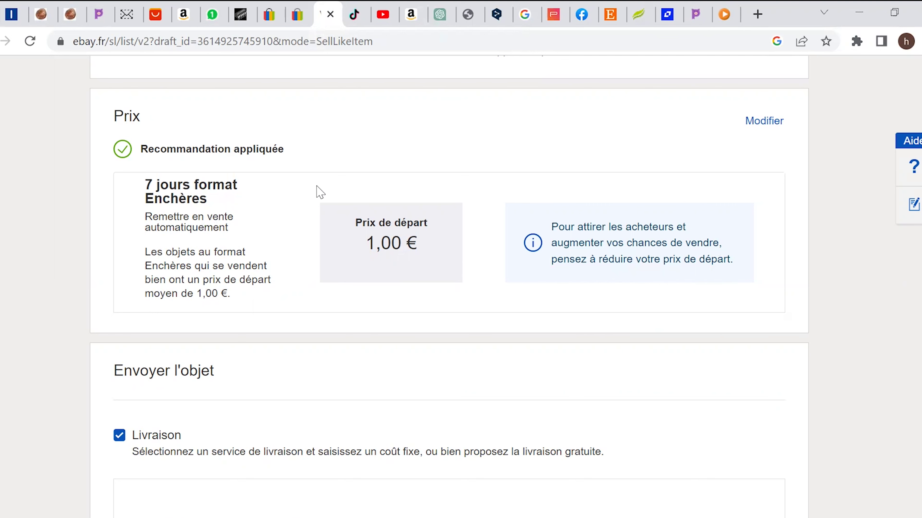
pyautogui.scroll(-8, 320, 192)
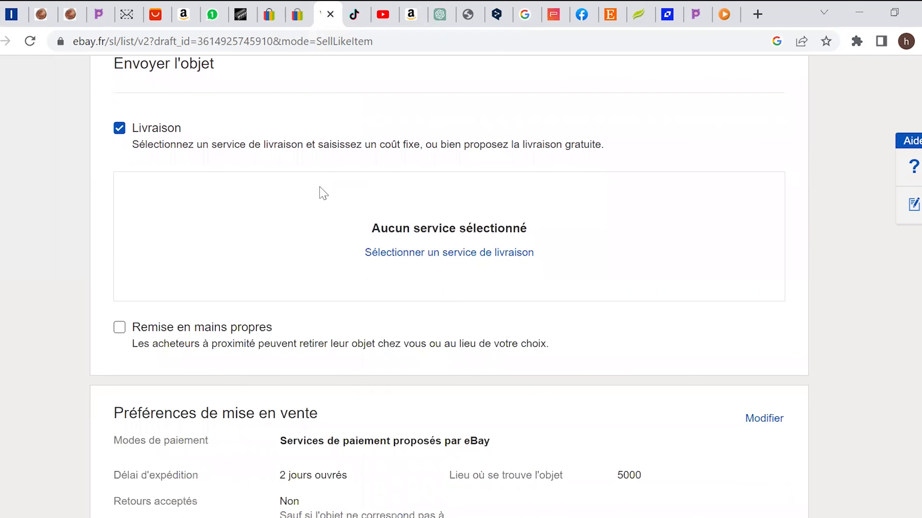
pyautogui.scroll(12, 320, 191)
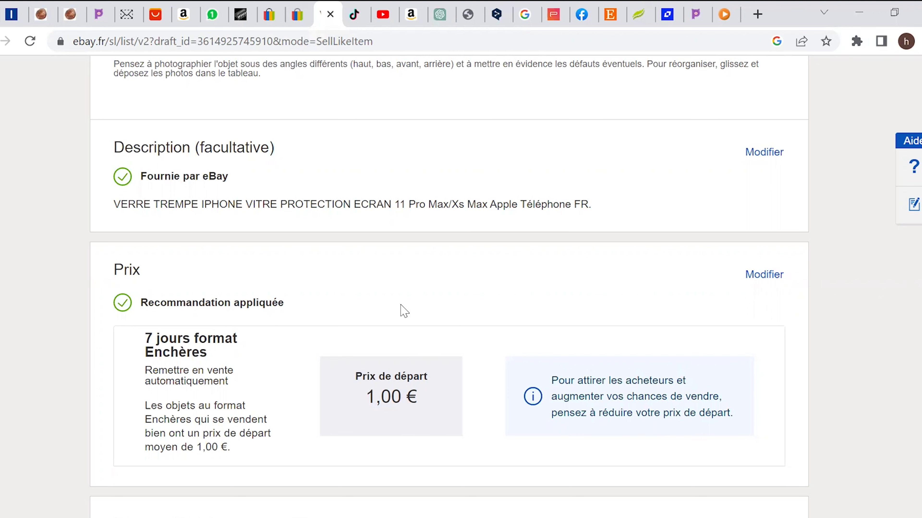
pyautogui.scroll(-6, 425, 311)
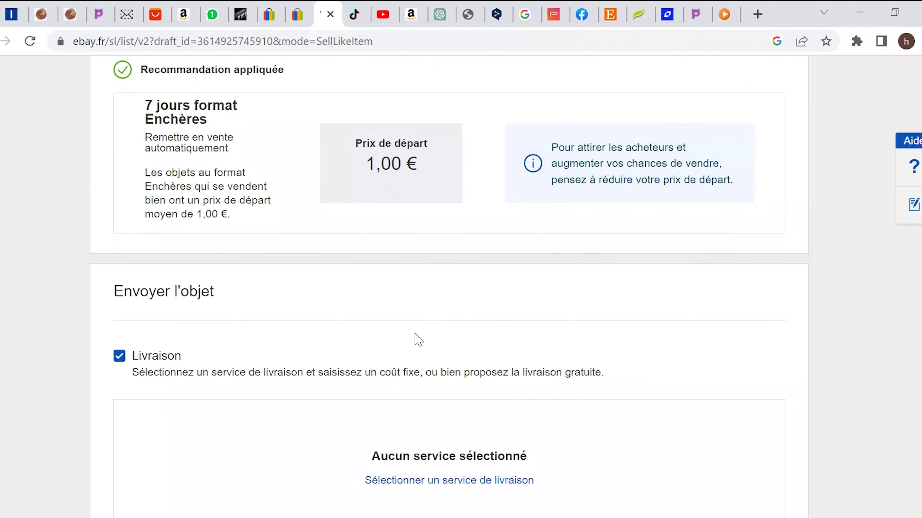
pyautogui.scroll(-4, 415, 340)
# - Choose Lettre prioritaire as the delivery service and set the shipping costs to "Vous payez"
pyautogui.click(462, 330)
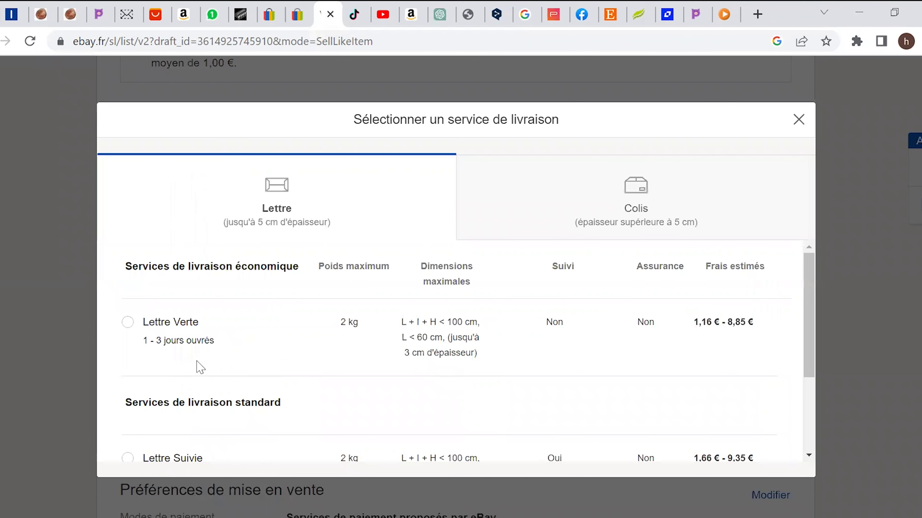
pyautogui.scroll(-4, 201, 367)
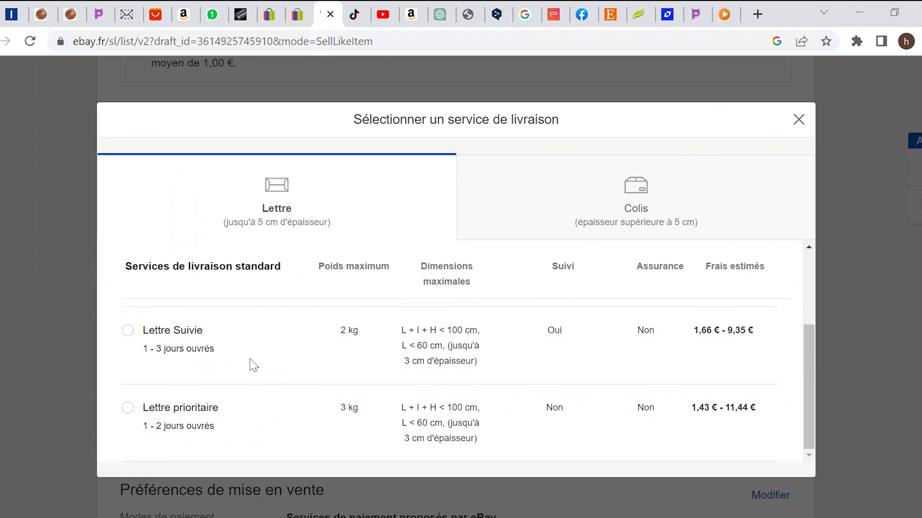
pyautogui.scroll(3, 264, 371)
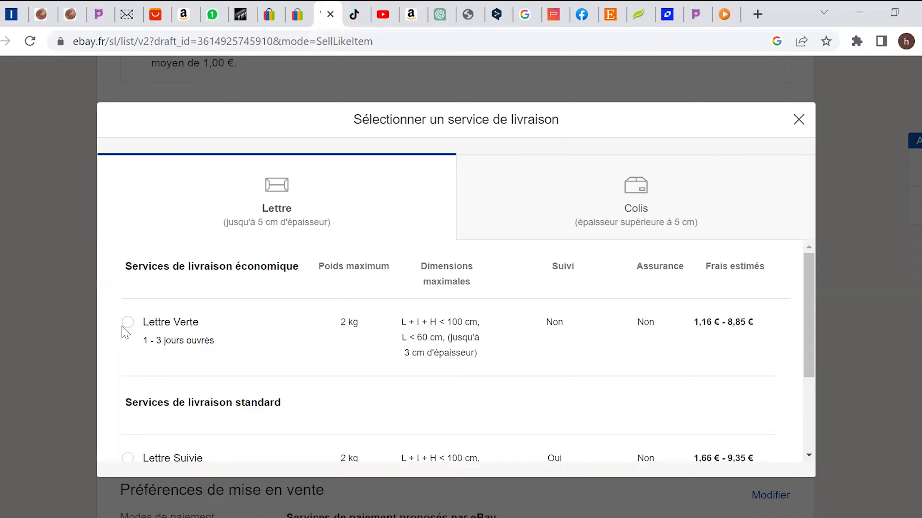
pyautogui.scroll(-3, 295, 372)
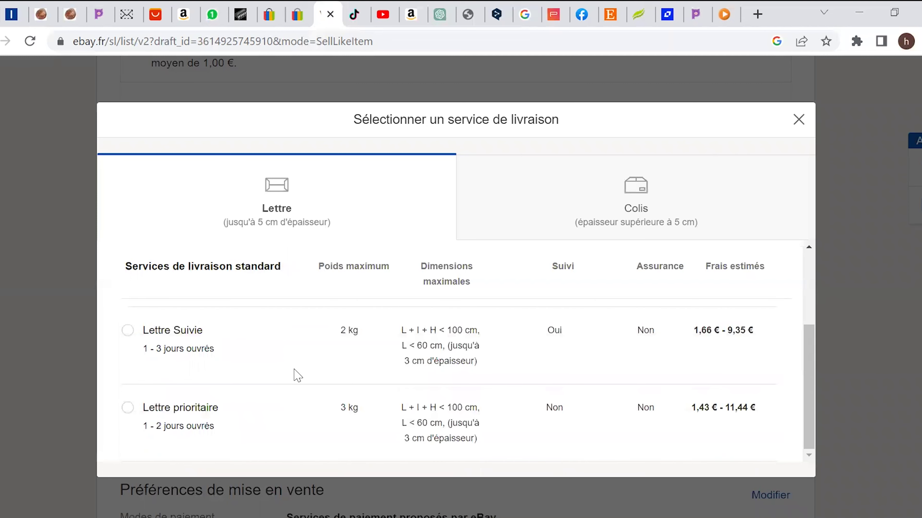
pyautogui.click(127, 408)
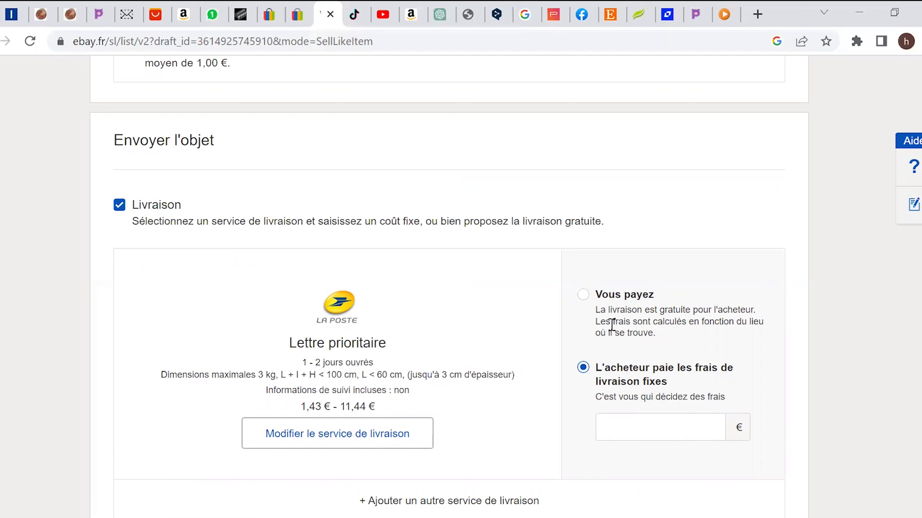
pyautogui.click(583, 295)
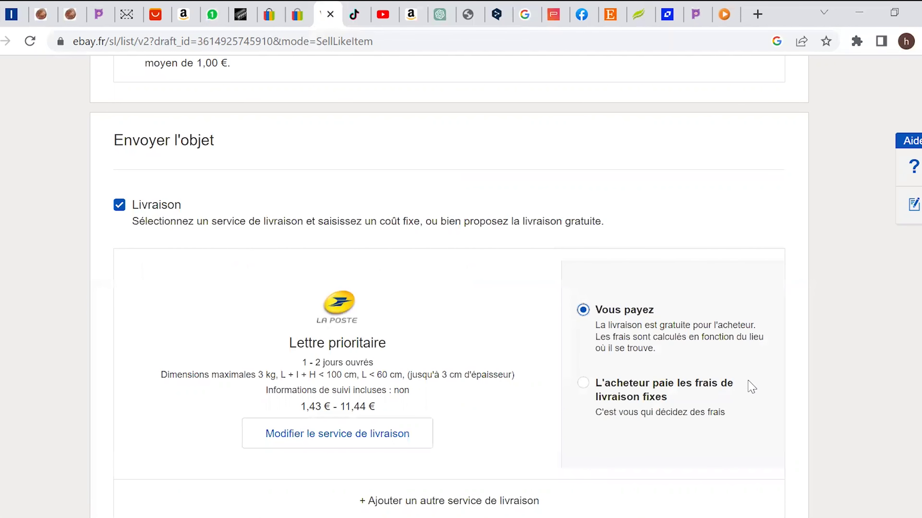
# - Check the dispatch time in the selling preferences and try to put the item up for sale with the displayed fees
pyautogui.scroll(-7, 551, 382)
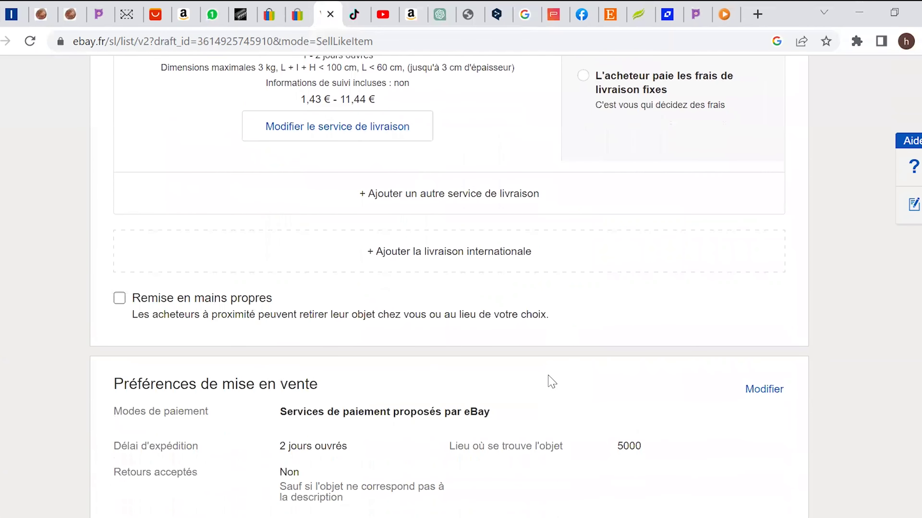
pyautogui.scroll(-2, 549, 378)
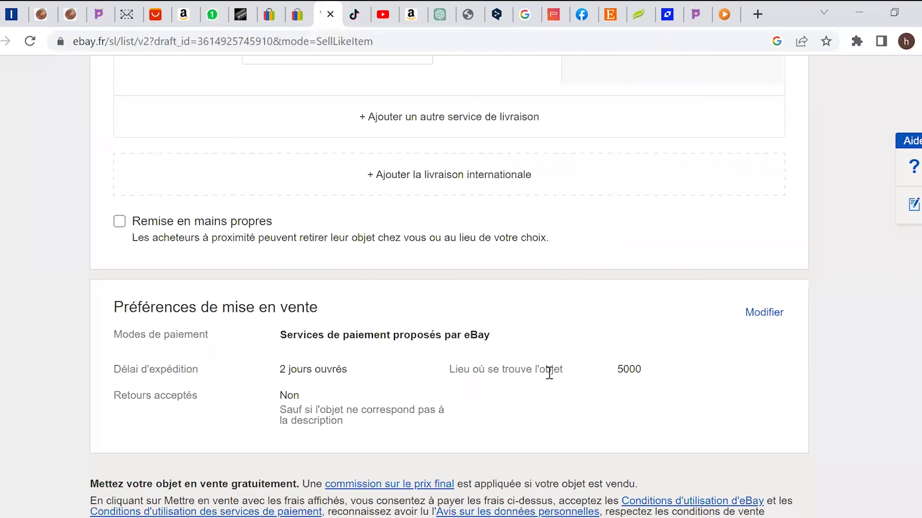
pyautogui.scroll(-2, 549, 372)
pyautogui.moveTo(273, 292); pyautogui.dragTo(370, 293)
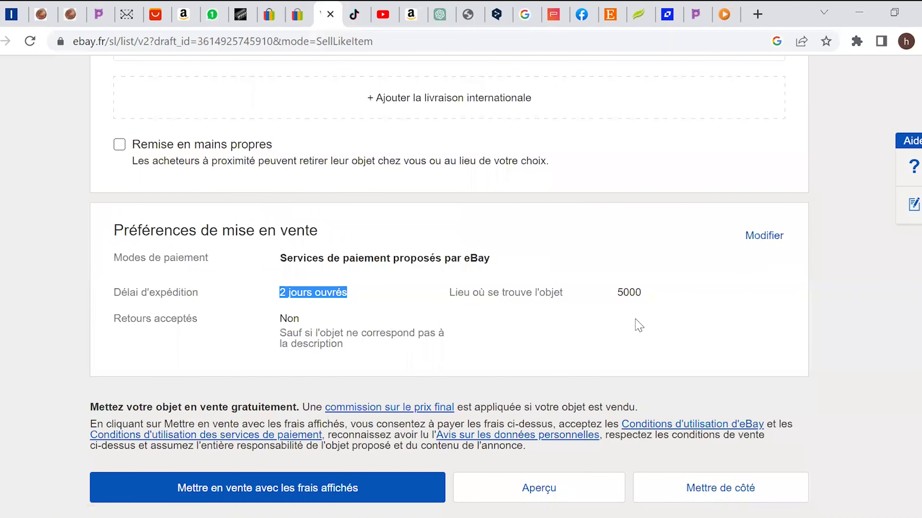
pyautogui.scroll(-4, 640, 323)
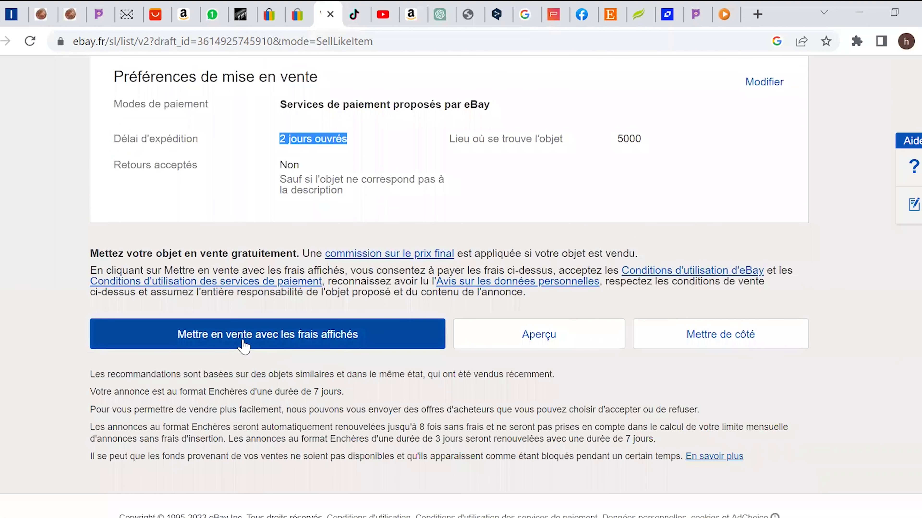
pyautogui.click(248, 347)
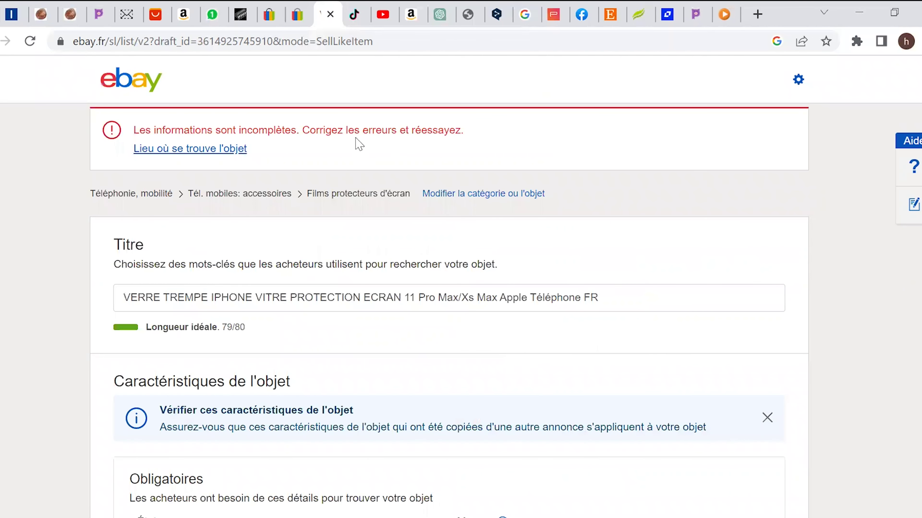
# - Read the listing's error notice and look through the sections down to the selling preferences for missing information
pyautogui.scroll(-1, 455, 198)
pyautogui.scroll(-15, 426, 199)
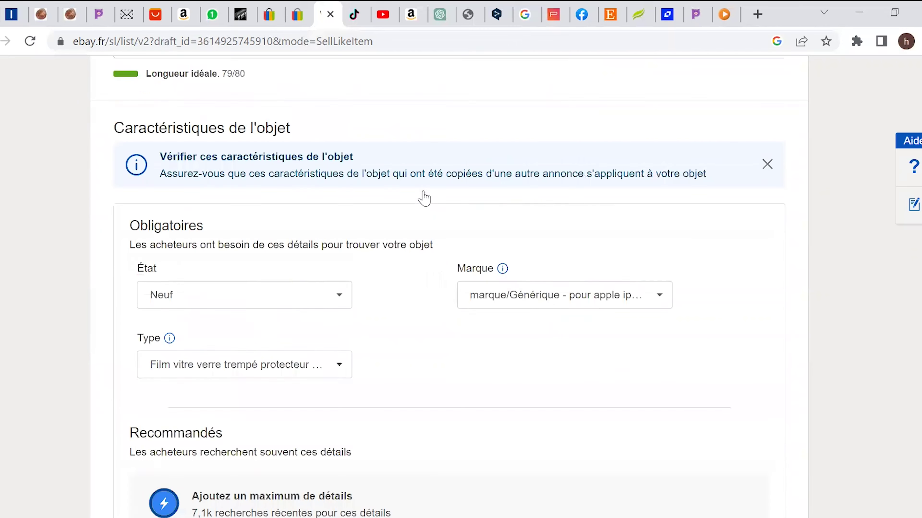
pyautogui.scroll(-15, 425, 200)
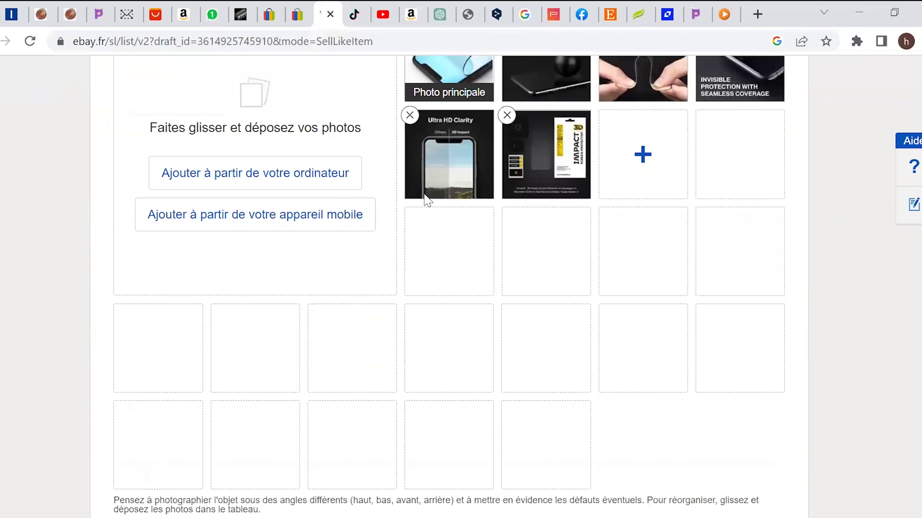
pyautogui.scroll(-15, 426, 200)
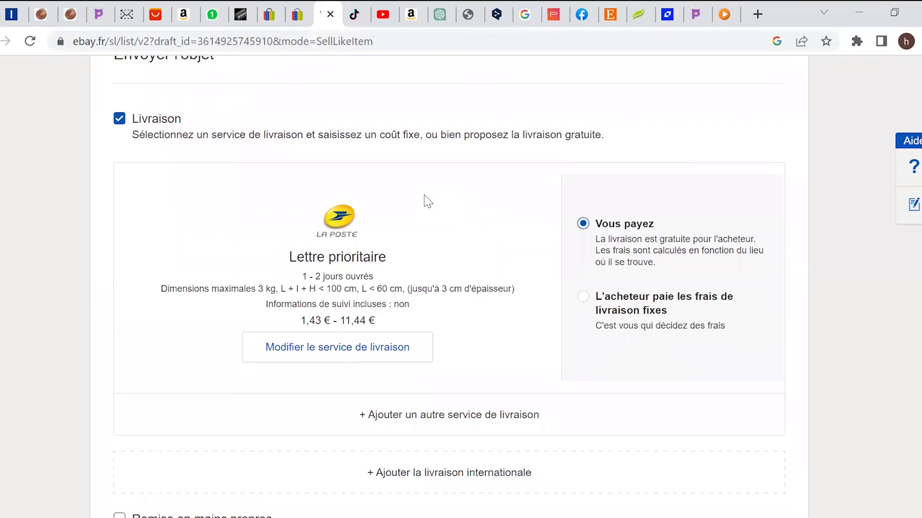
pyautogui.scroll(20, 425, 197)
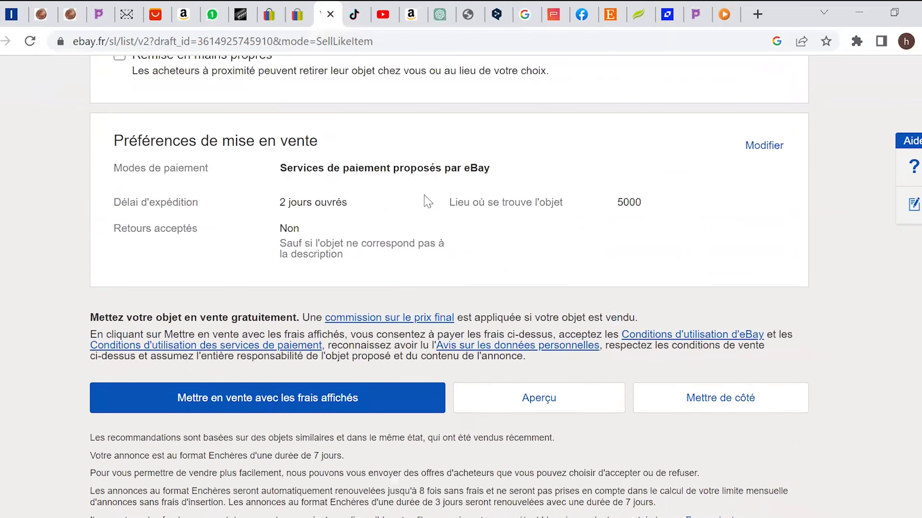
pyautogui.scroll(8, 424, 196)
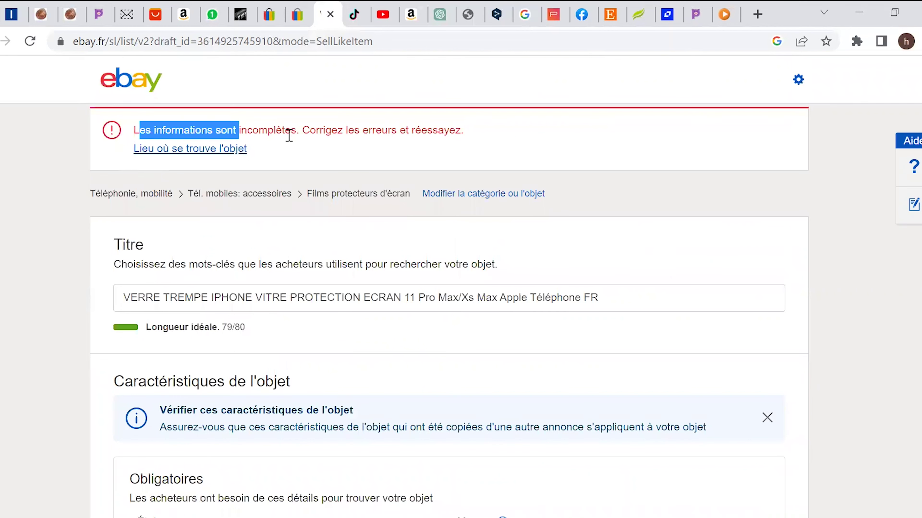
pyautogui.moveTo(366, 135); pyautogui.dragTo(597, 165)
# - Recheck the title, item characteristics and uploaded photos in the listing
pyautogui.scroll(-3, 604, 170)
pyautogui.scroll(-10, 605, 171)
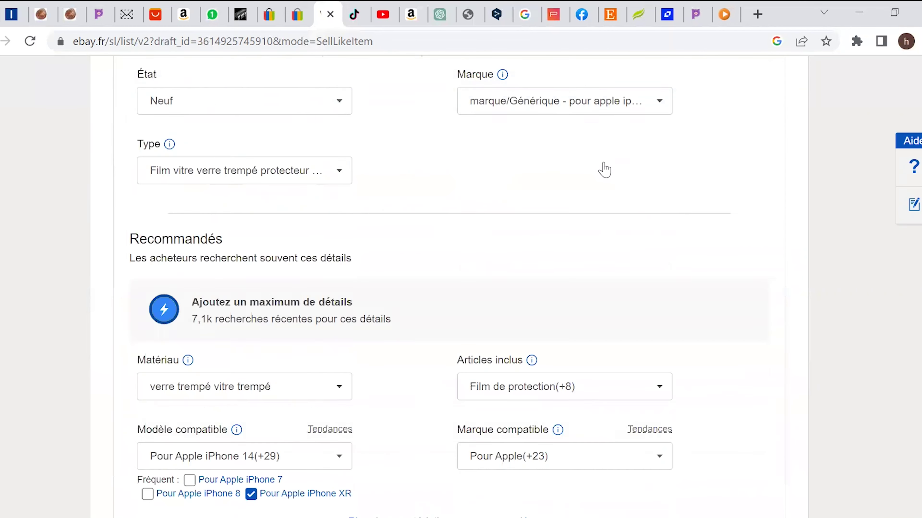
pyautogui.scroll(6, 606, 169)
pyautogui.scroll(5, 604, 168)
pyautogui.scroll(-5, 606, 169)
pyautogui.scroll(-10, 606, 169)
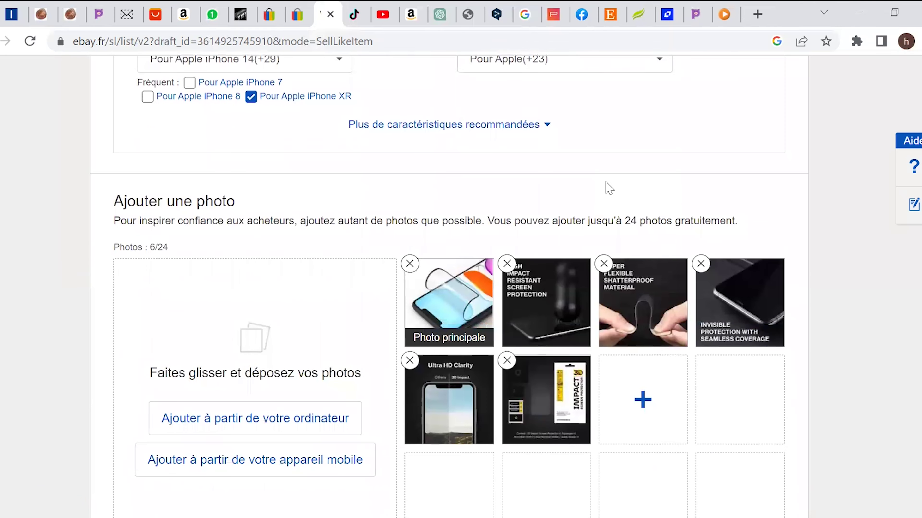
pyautogui.scroll(-2, 609, 188)
pyautogui.scroll(6, 609, 188)
# - Open the listing's eBay-provided description for editing and place the cursor in its text
pyautogui.scroll(-11, 609, 189)
pyautogui.scroll(-7, 609, 188)
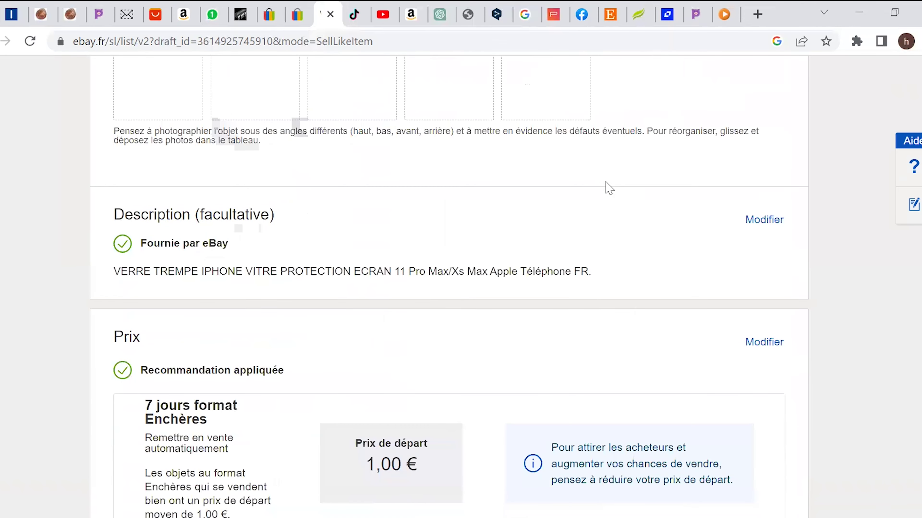
pyautogui.click(756, 219)
pyautogui.click(646, 304)
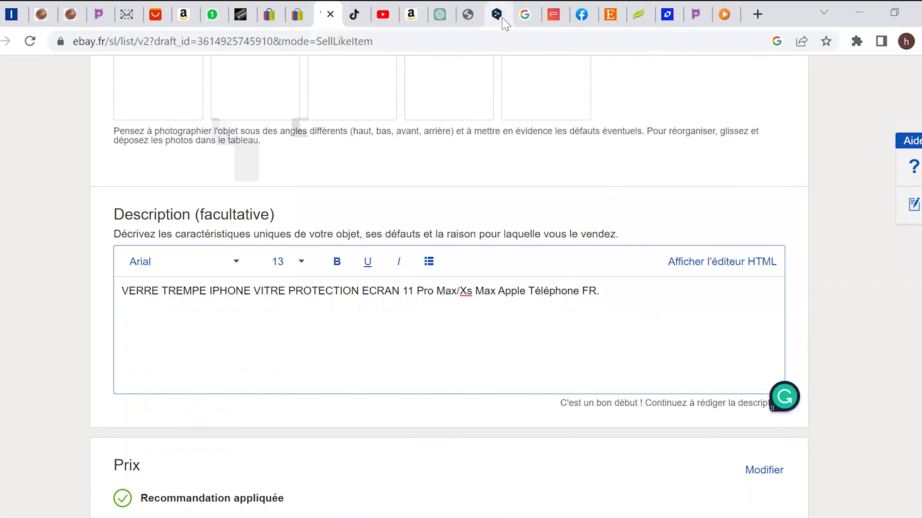
# - Switch to the Amazon page of the RhinoShield screen protector and close its enlarged image view
pyautogui.click(411, 14)
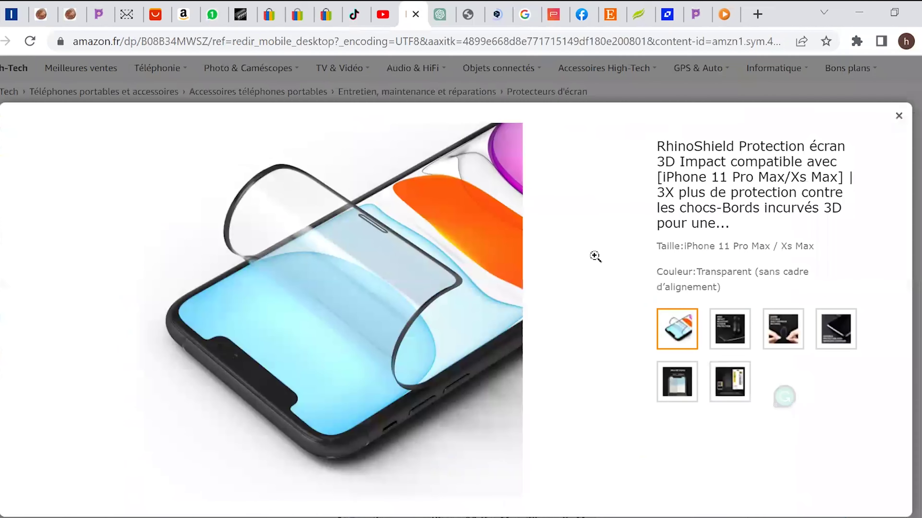
pyautogui.scroll(-1, 594, 257)
pyautogui.press('Escape')
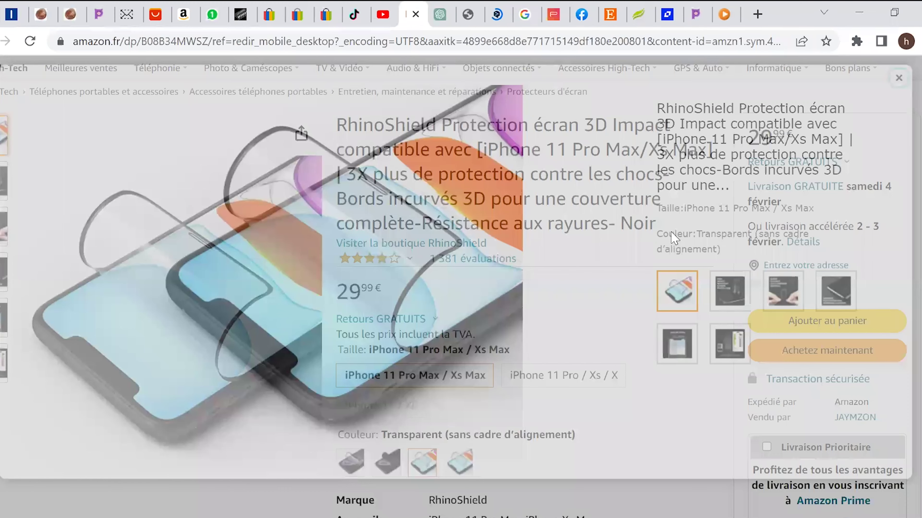
# - Look through the Amazon product page for the product details and the illustrated product description
pyautogui.scroll(-9, 674, 238)
pyautogui.scroll(-4, 535, 251)
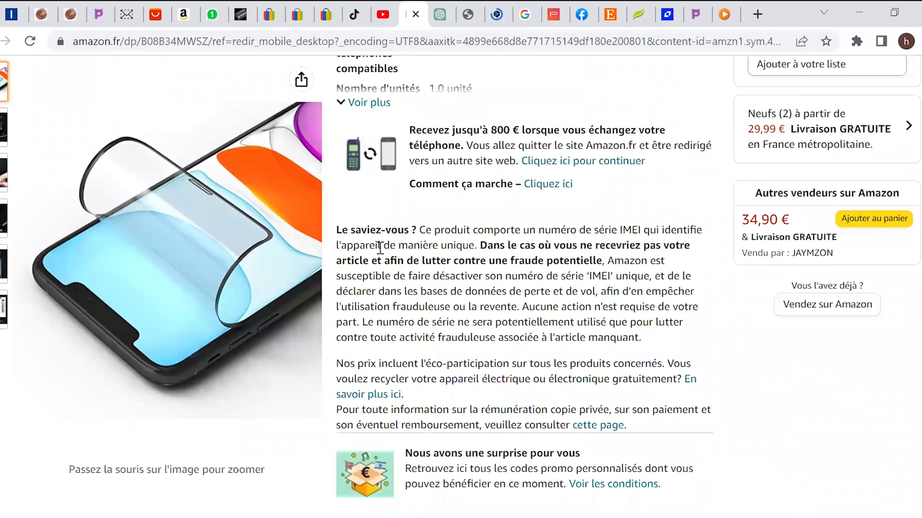
pyautogui.scroll(-2, 383, 247)
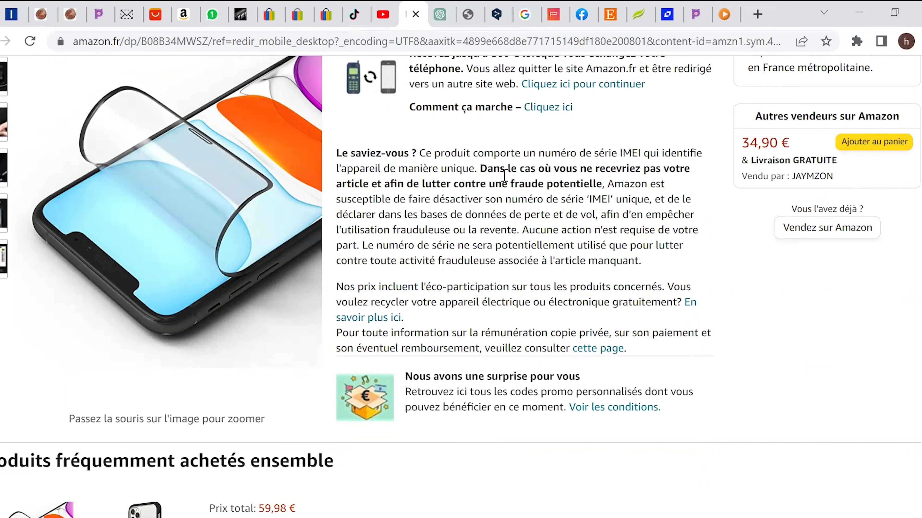
pyautogui.scroll(-2, 565, 174)
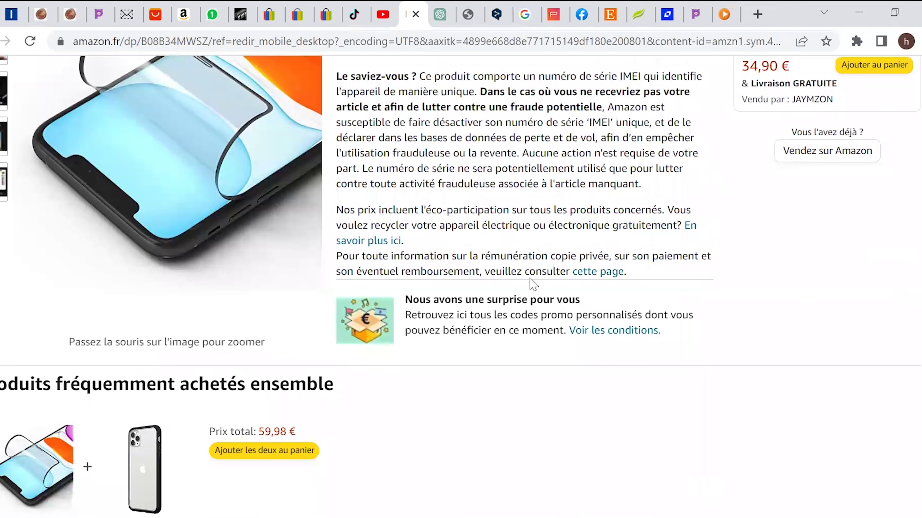
pyautogui.scroll(-10, 552, 232)
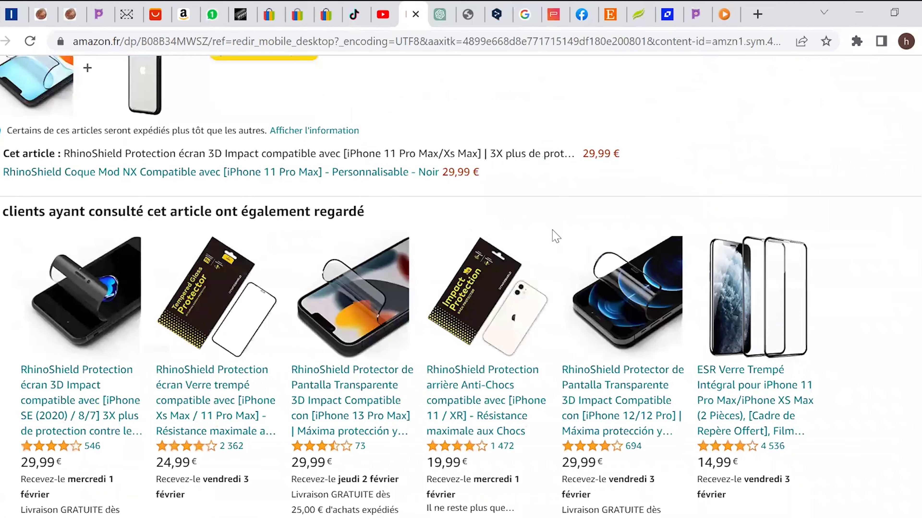
pyautogui.scroll(-10, 555, 236)
pyautogui.scroll(-4, 555, 237)
pyautogui.scroll(5, 555, 236)
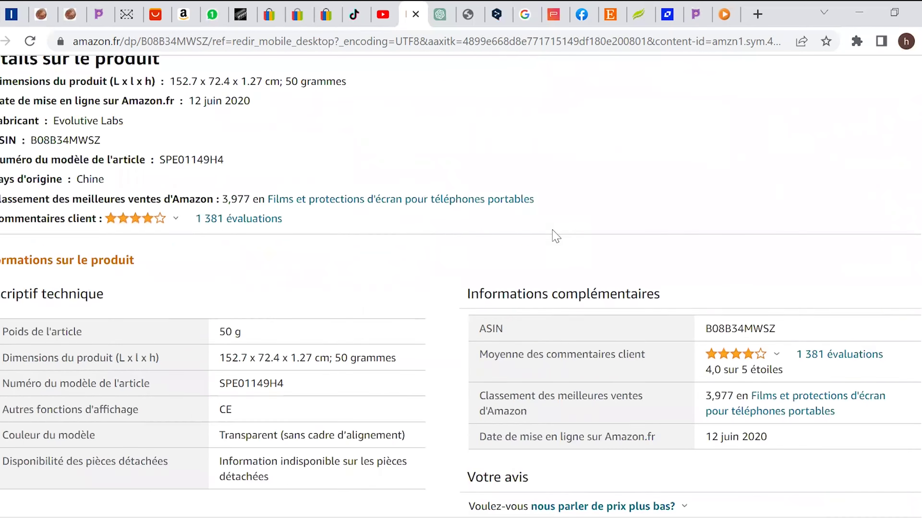
pyautogui.scroll(-16, 555, 237)
pyautogui.scroll(-14, 556, 237)
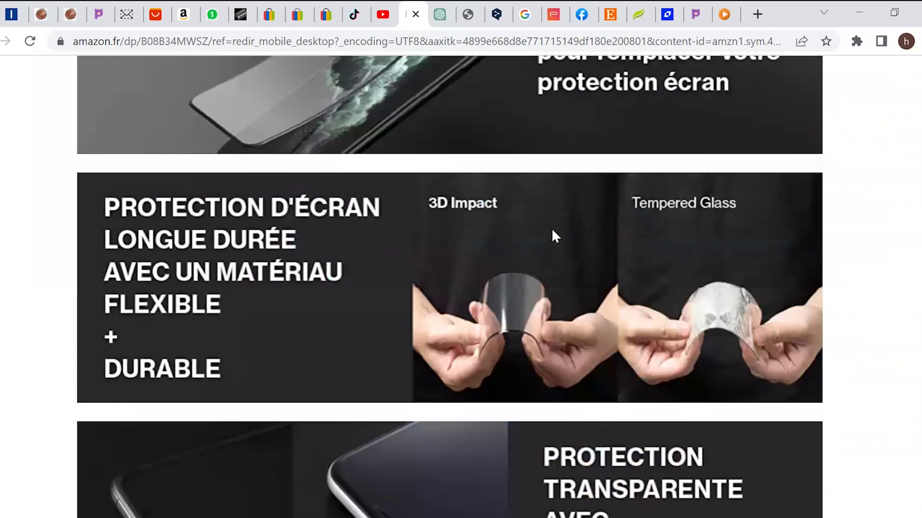
pyautogui.scroll(15, 555, 237)
pyautogui.scroll(8, 555, 237)
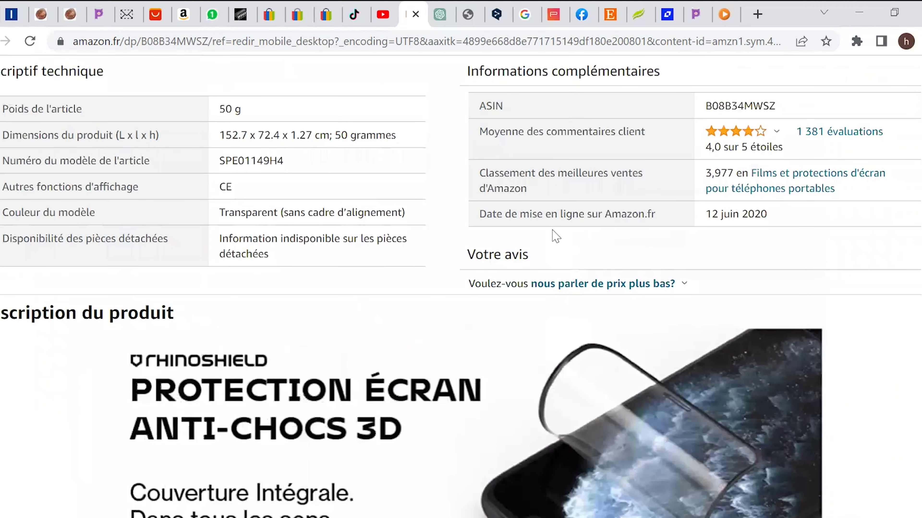
# - Select and copy the whole "Description du produit" section of the Amazon page, from its heading through the closing banner
pyautogui.moveTo(2, 312); pyautogui.dragTo(808, 391)
pyautogui.scroll(-11, 808, 391)
pyautogui.scroll(-12, 815, 385)
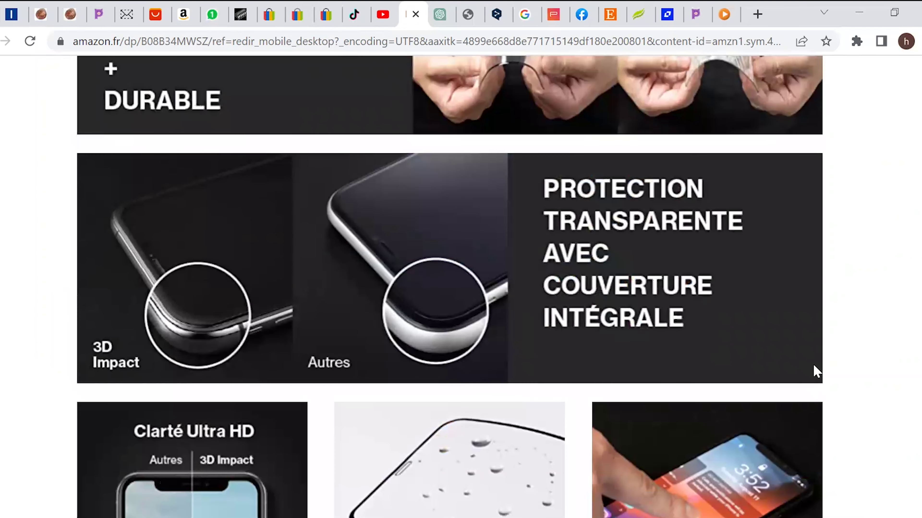
pyautogui.scroll(-4, 813, 366)
pyautogui.moveTo(813, 365); pyautogui.dragTo(813, 366)
pyautogui.scroll(-12, 813, 365)
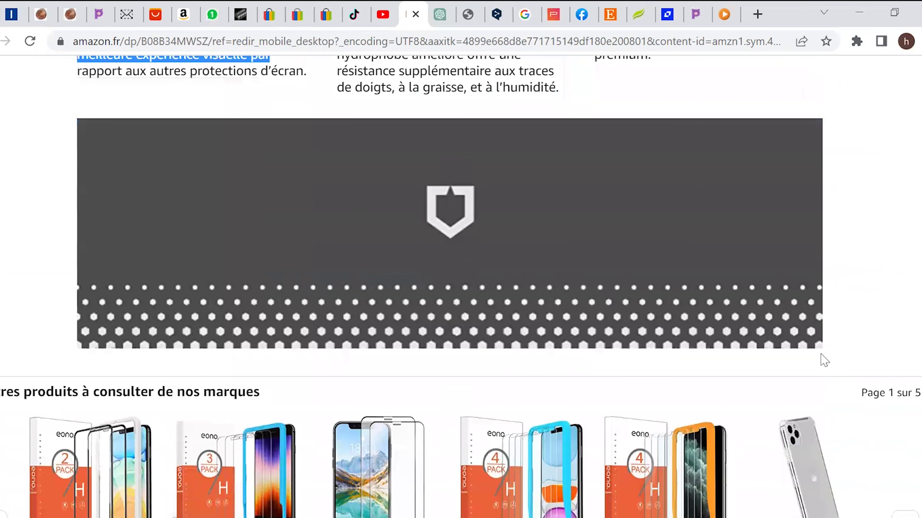
pyautogui.moveTo(823, 361); pyautogui.dragTo(824, 360)
pyautogui.scroll(1, 823, 360)
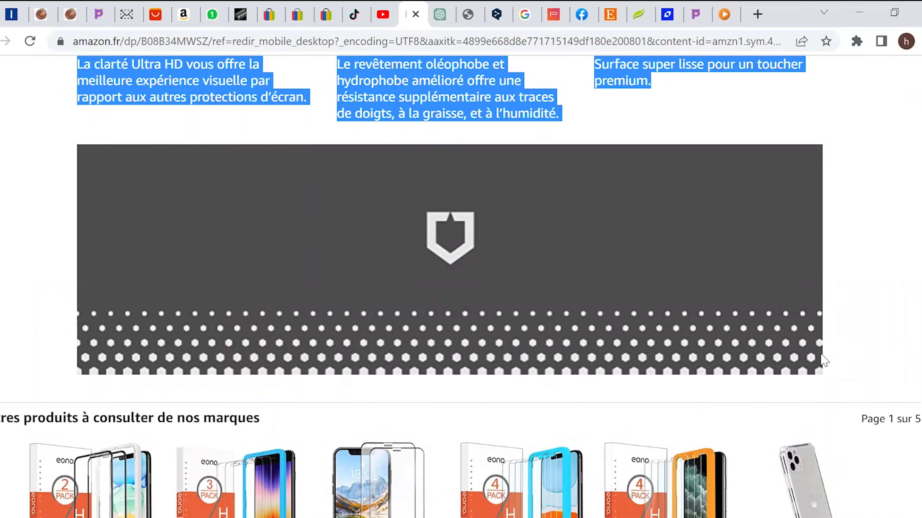
# - Look over the rest of the Amazon page, including related products, customer questions and reviews, and return to the product title
pyautogui.scroll(-2, 754, 264)
pyautogui.scroll(-6, 754, 264)
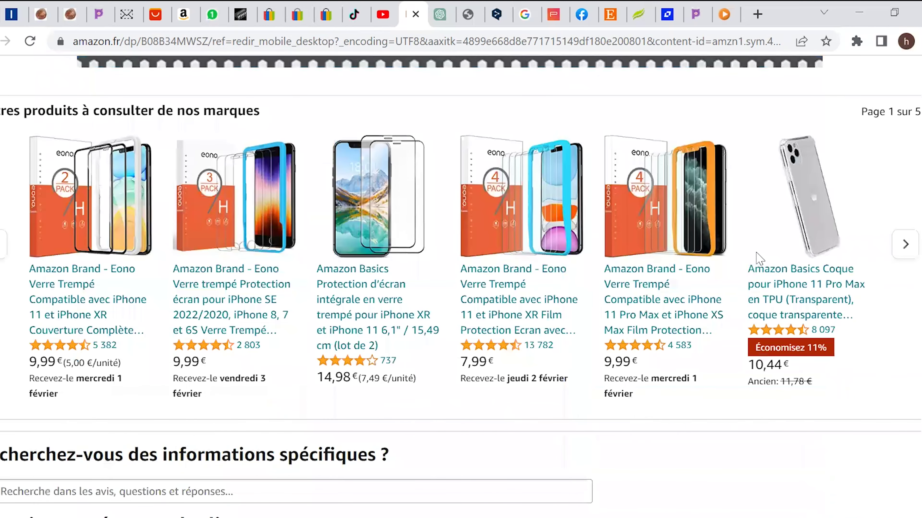
pyautogui.scroll(-10, 761, 257)
pyautogui.scroll(15, 760, 250)
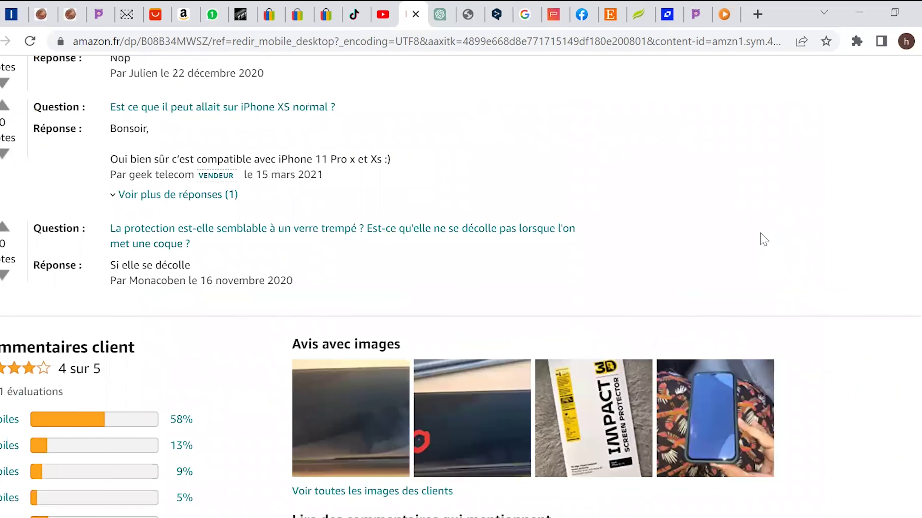
pyautogui.scroll(8, 719, 216)
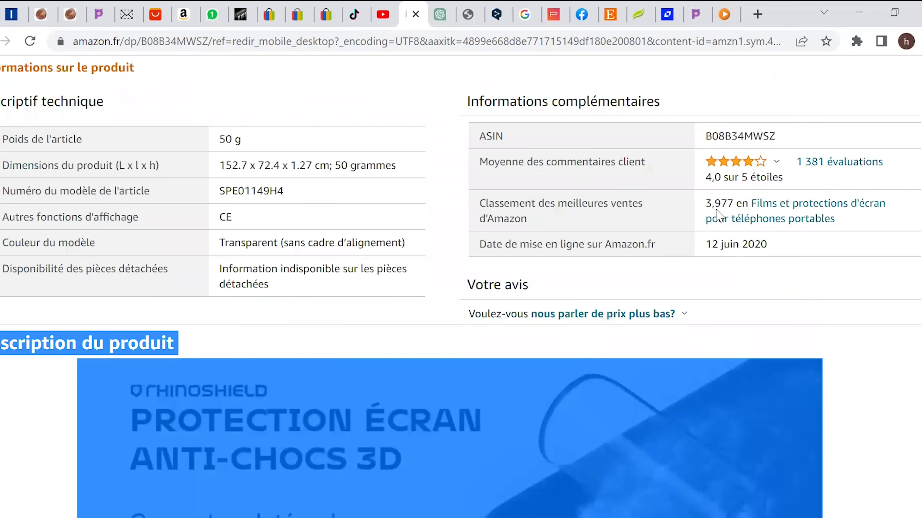
pyautogui.scroll(10, 719, 216)
pyautogui.scroll(10, 461, 254)
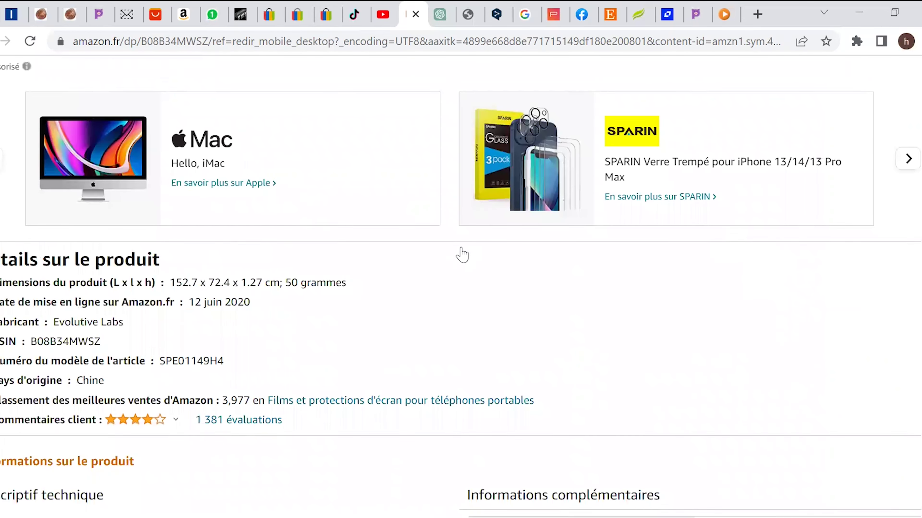
pyautogui.scroll(10, 669, 192)
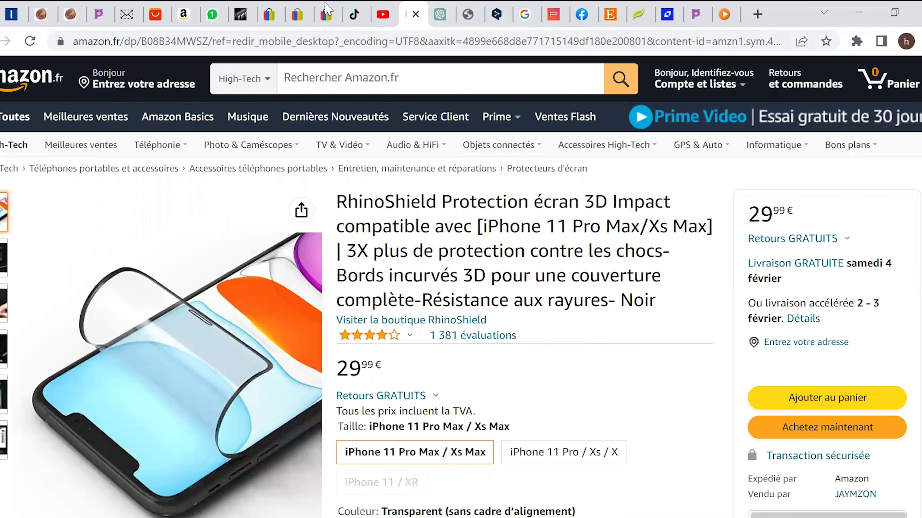
# - Switch to the eBay listing draft and paste the copied Amazon product description into the listing's description
pyautogui.click(327, 15)
pyautogui.click(554, 314)
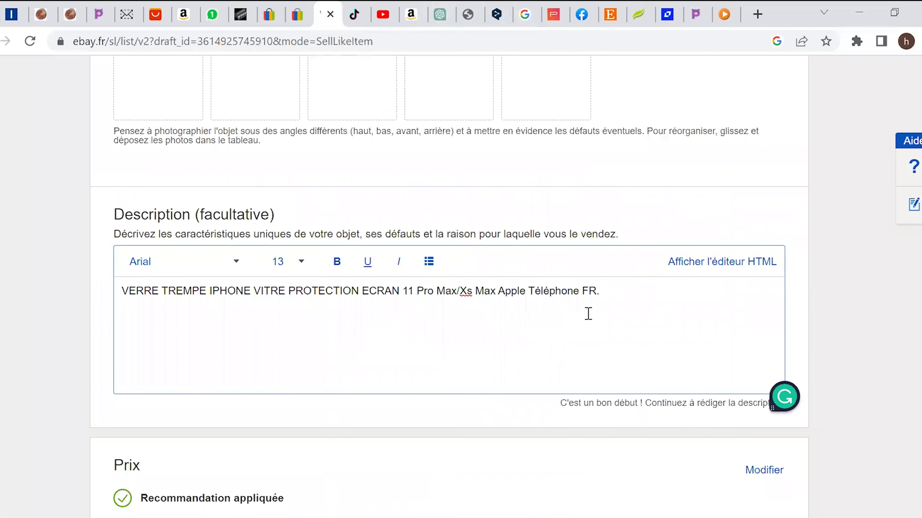
pyautogui.hotkey('ctrl', 'v')
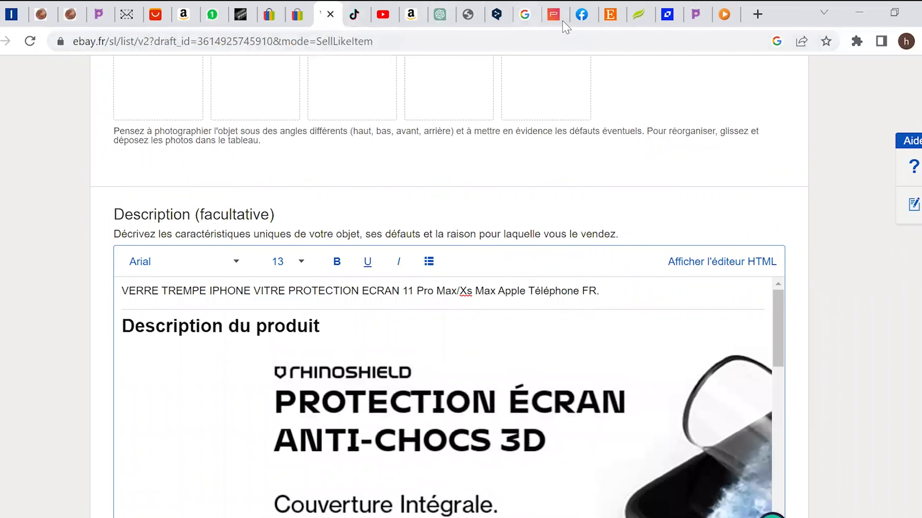
# - Switch back to the Amazon page and copy the product title without the RhinoShield brand name
pyautogui.click(418, 10)
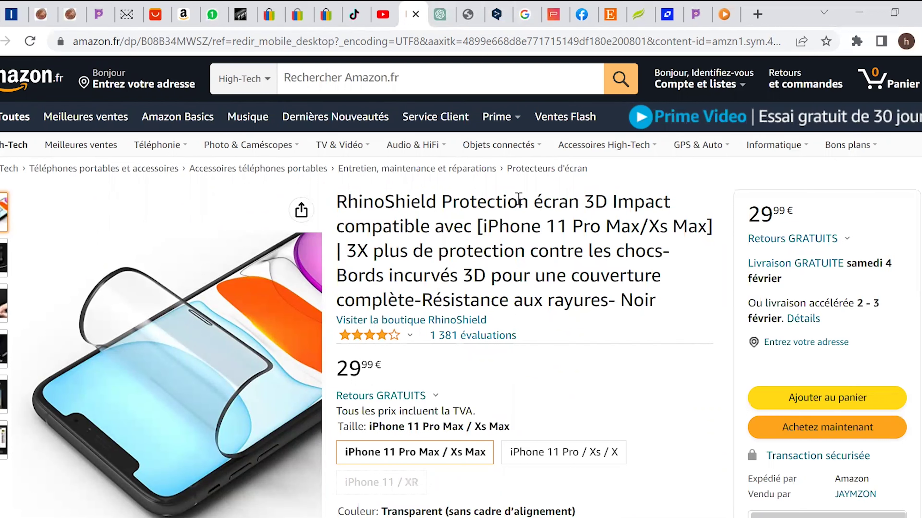
pyautogui.moveTo(442, 201); pyautogui.dragTo(709, 309)
pyautogui.hotkey('ctrl', 'c')
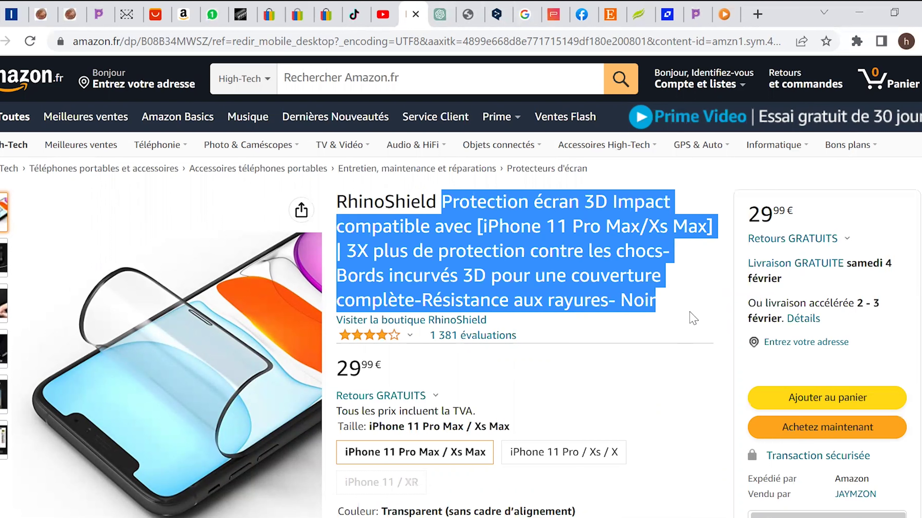
# - Insert the copied Amazon title in the eBay description, on a new line below the opening "VERRE TREMPE IPHONE" sentence
pyautogui.click(326, 15)
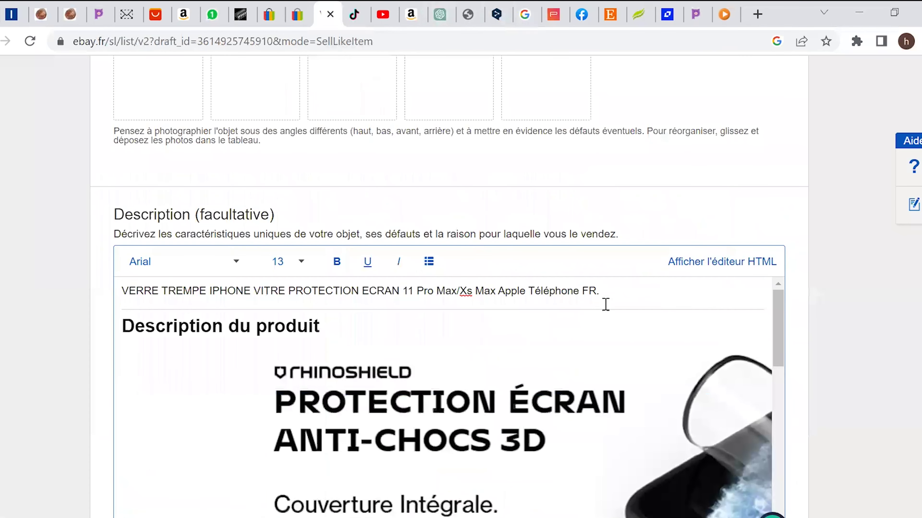
pyautogui.click(653, 294)
pyautogui.press('Return')
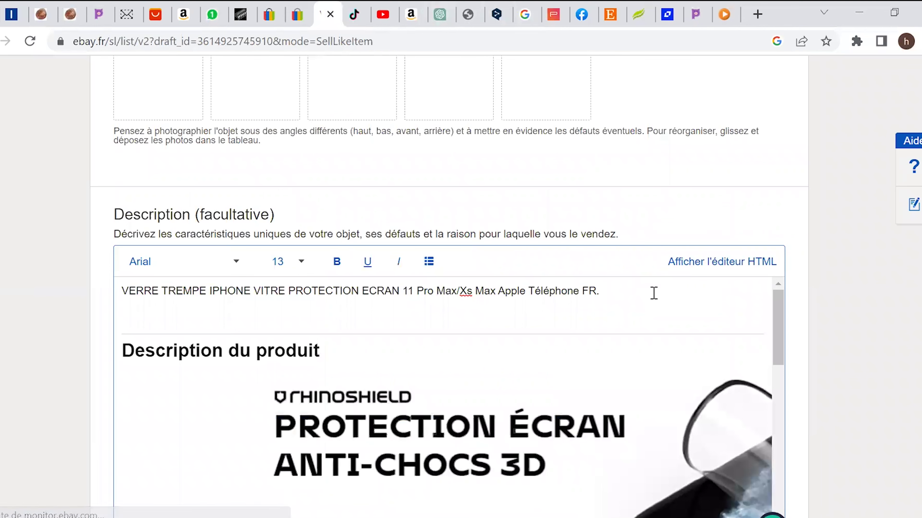
pyautogui.press('Return')
pyautogui.hotkey('ctrl', 'v')
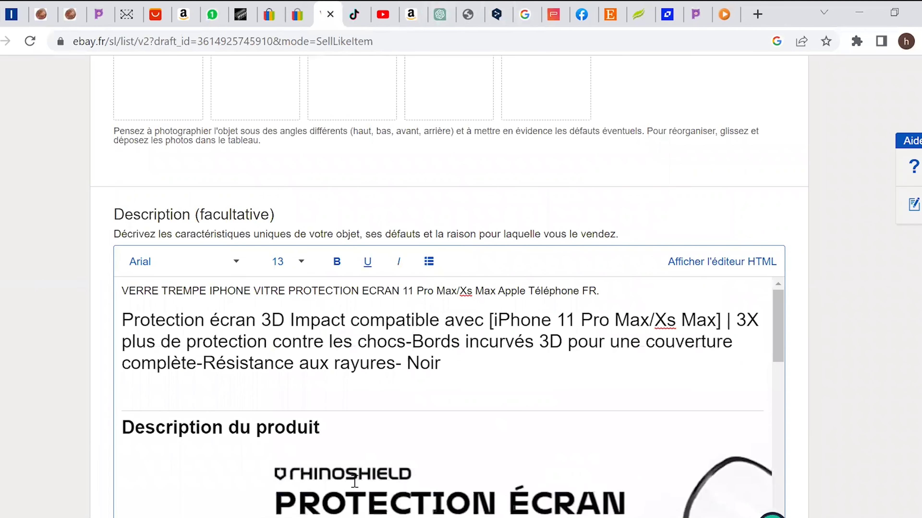
# - Open the listing's price settings, review the auction and delivery sections, and submit the item for sale with the displayed fees
pyautogui.scroll(-15, 65, 411)
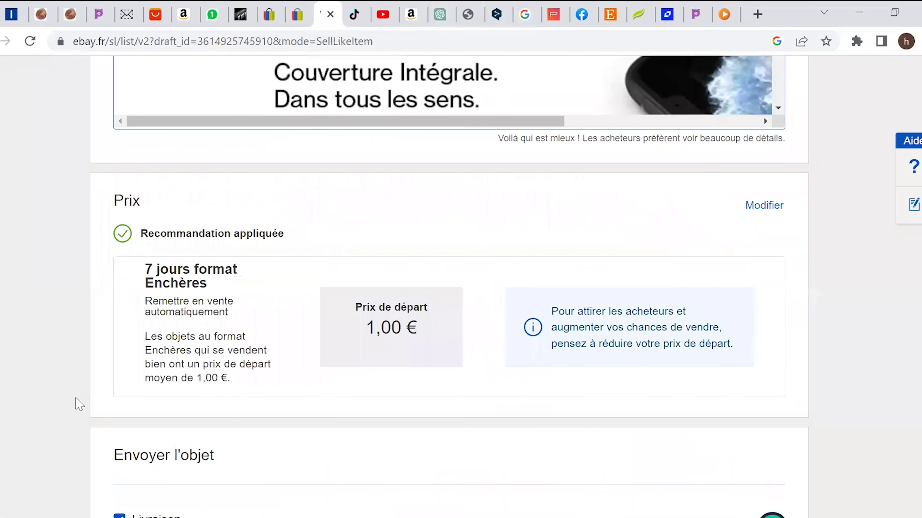
pyautogui.scroll(2, 78, 403)
pyautogui.scroll(2, 77, 403)
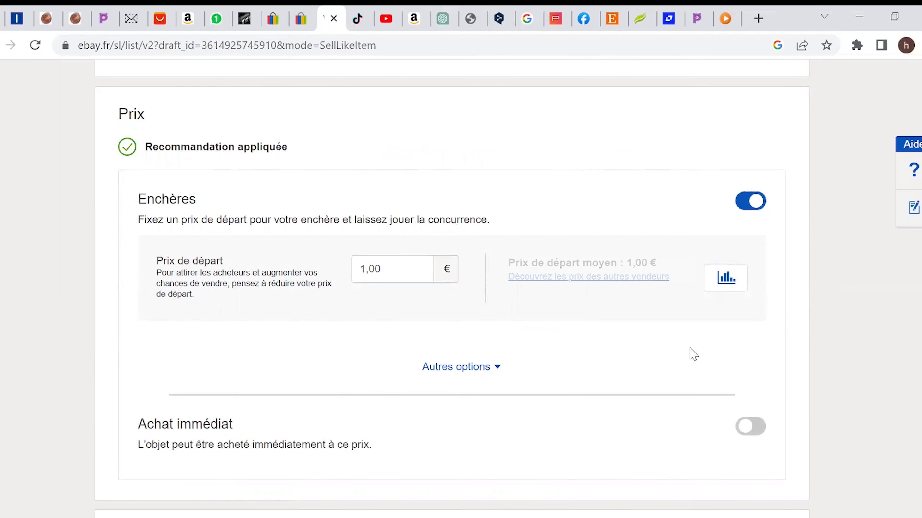
pyautogui.scroll(-7, 693, 354)
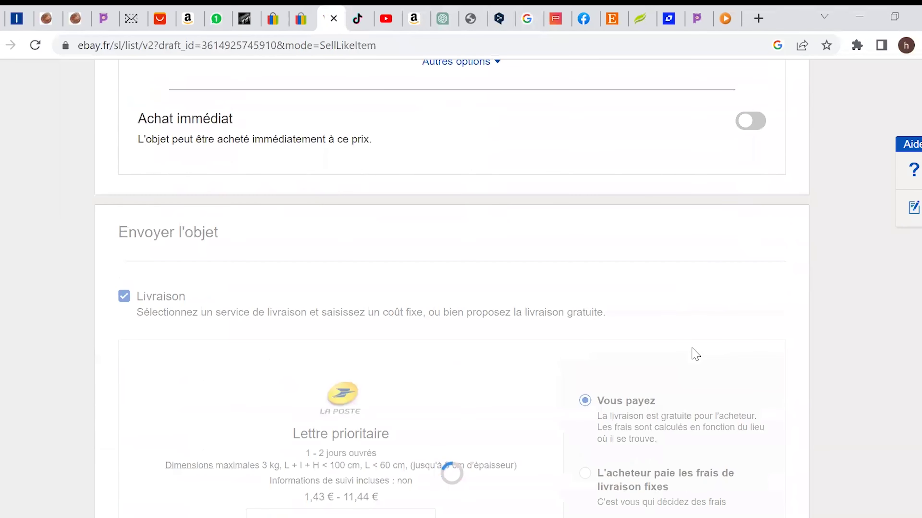
pyautogui.scroll(-10, 695, 354)
pyautogui.scroll(14, 695, 354)
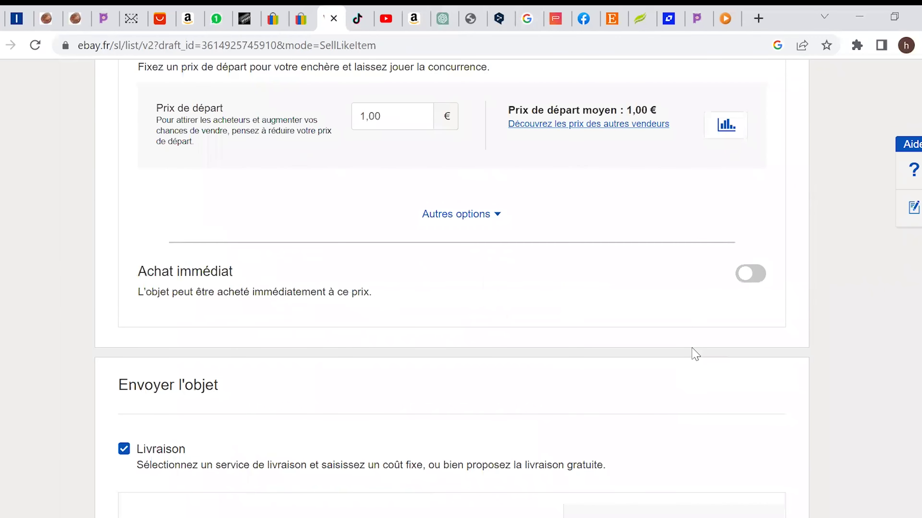
pyautogui.scroll(-20, 726, 310)
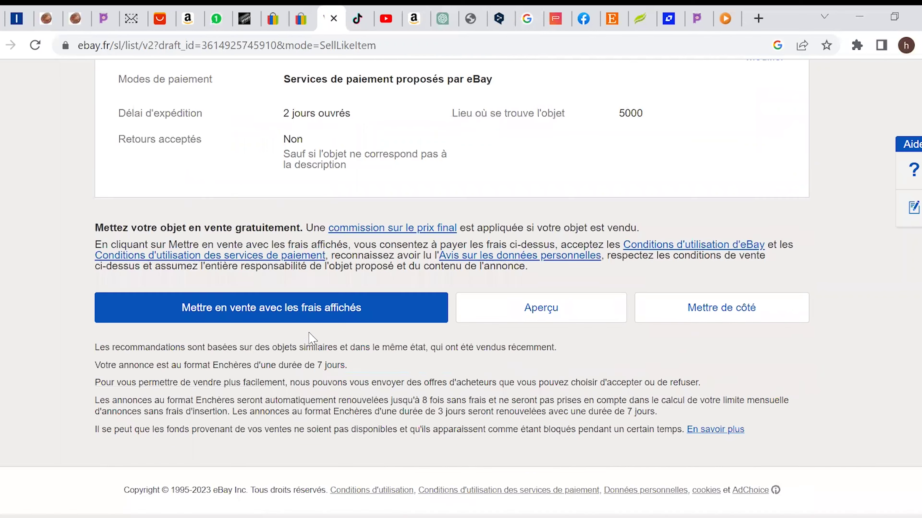
pyautogui.click(305, 318)
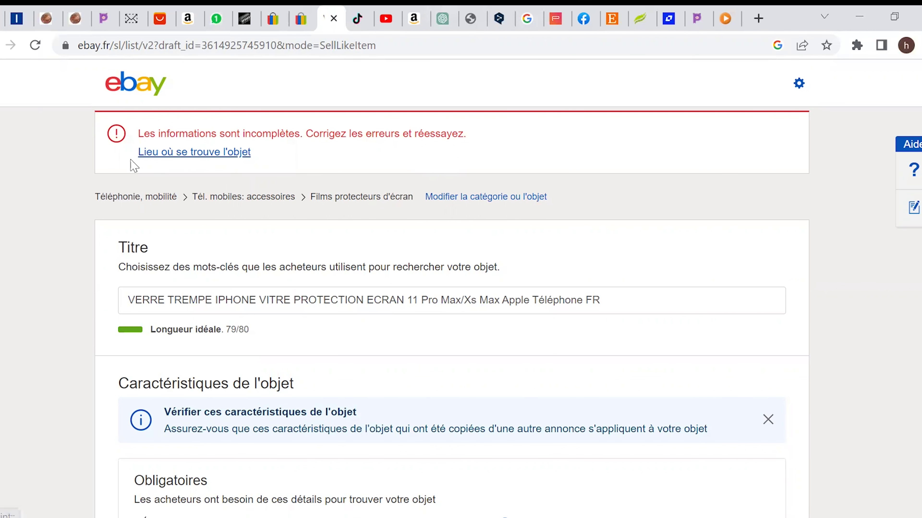
# - Open the listing preferences from the item-location error and check the postal code and city fields
pyautogui.click(214, 160)
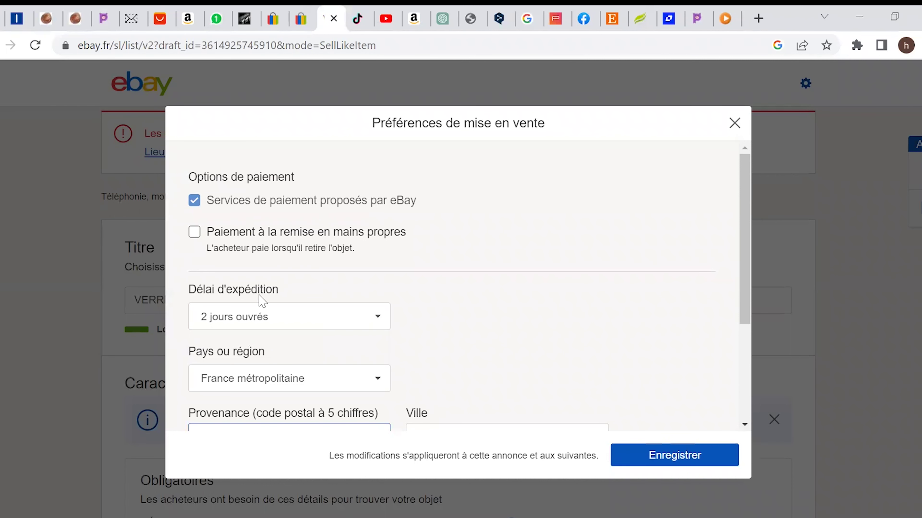
pyautogui.scroll(-2, 273, 259)
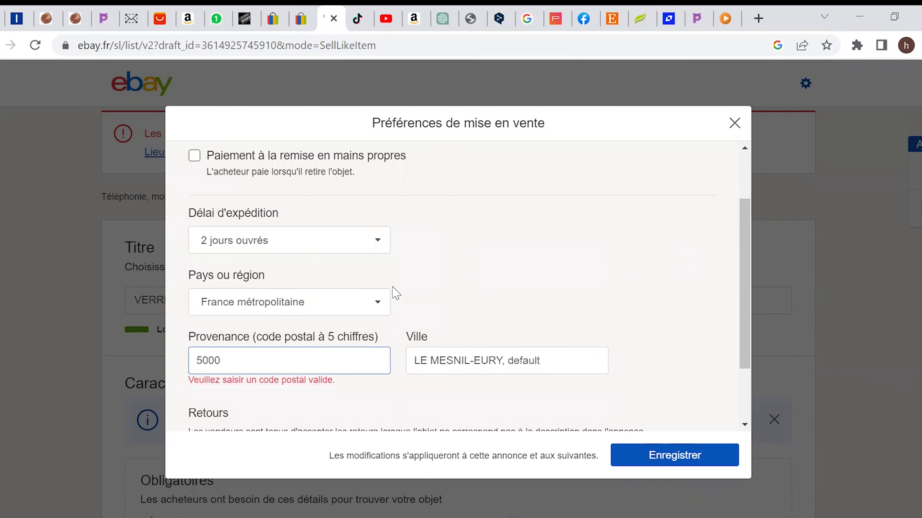
pyautogui.scroll(-2, 396, 292)
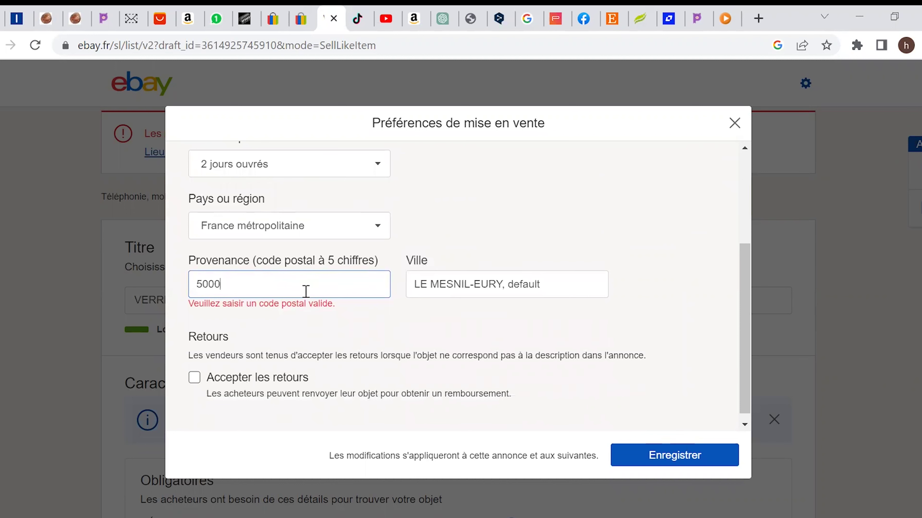
pyautogui.doubleClick(215, 284)
pyautogui.click(527, 287)
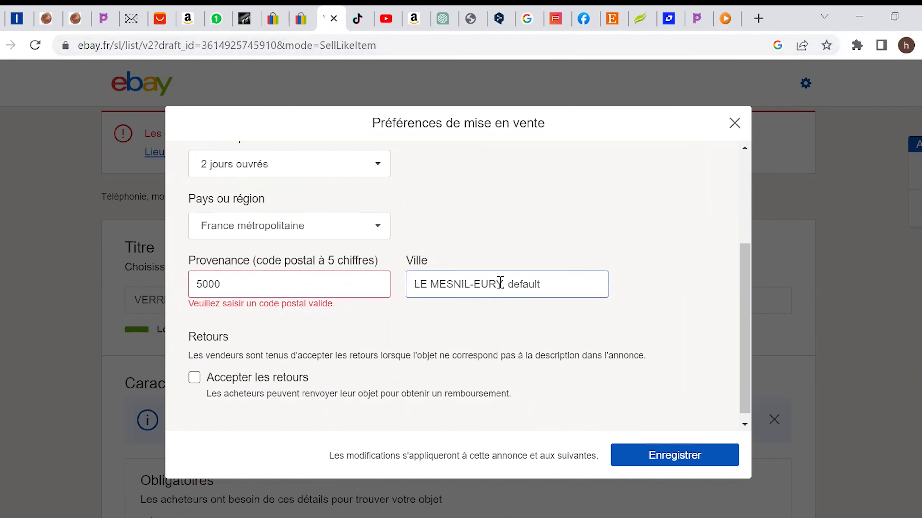
# - Copy the city name from the listing's location and search Google for it in a new tab to find its postal code
pyautogui.moveTo(502, 283); pyautogui.dragTo(407, 273)
pyautogui.hotkey('ctrl', 'c')
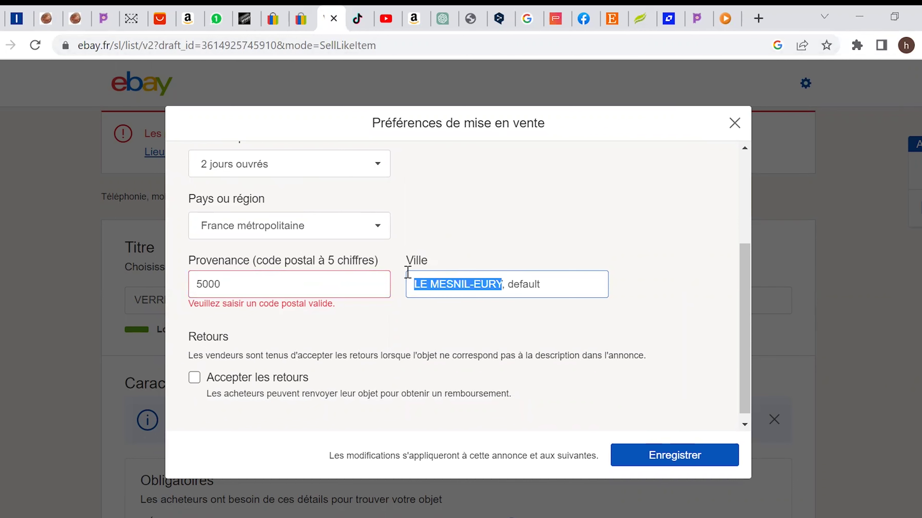
pyautogui.click(758, 18)
pyautogui.hotkey('ctrl', 'v')
pyautogui.press('Return')
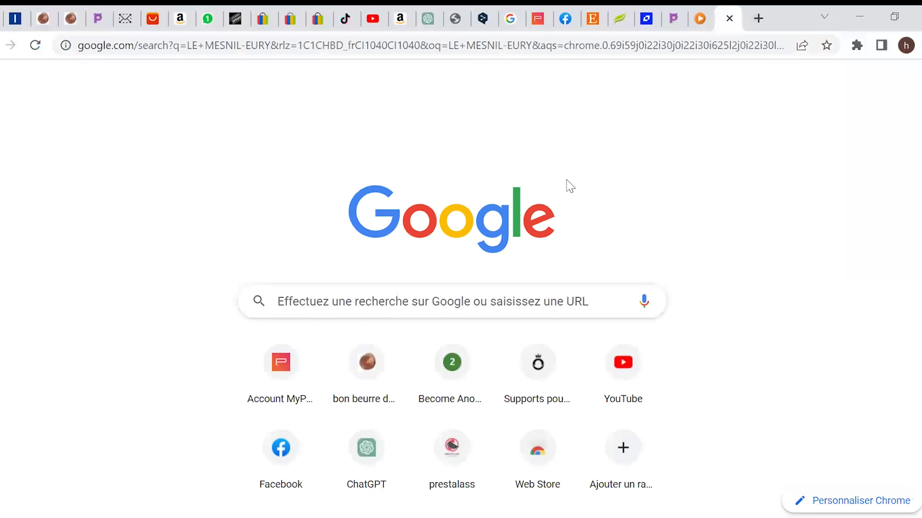
pyautogui.scroll(-1, 689, 381)
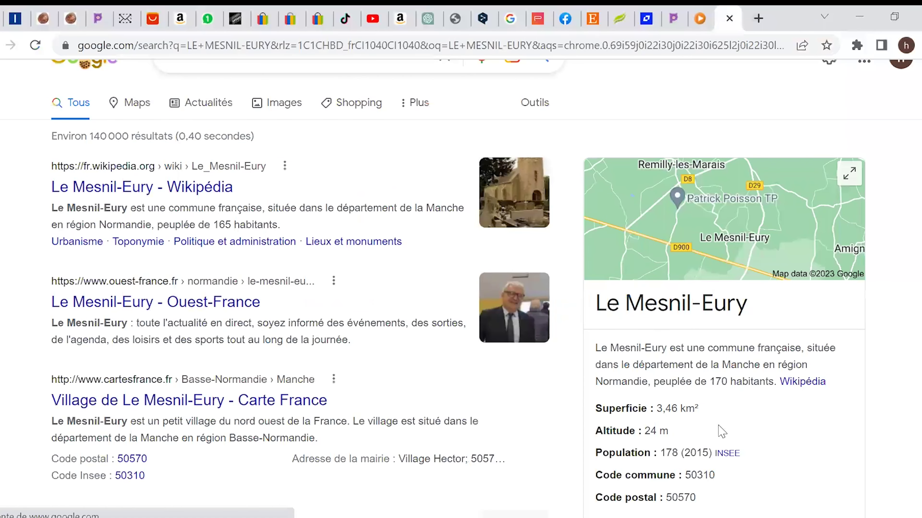
# - Copy the town's postal code from the Google results and replace the invalid postal code in the eBay listing preferences with it
pyautogui.scroll(-3, 704, 378)
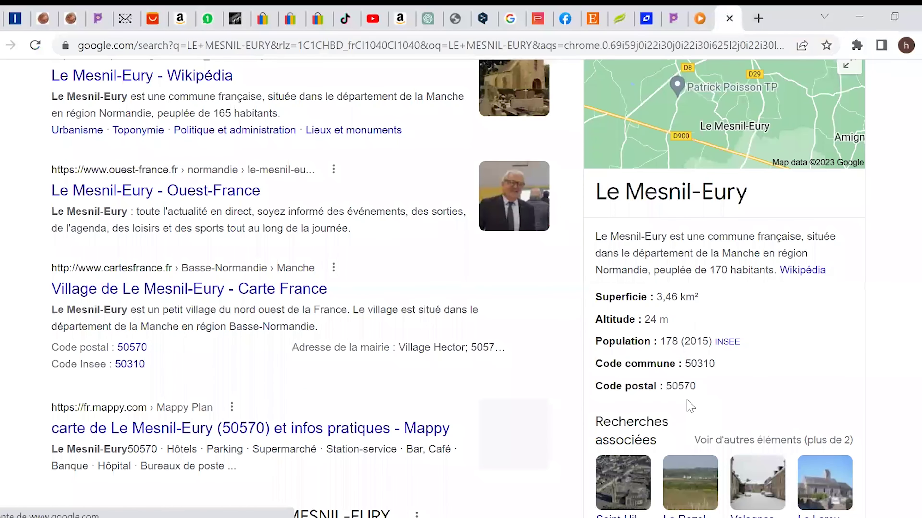
pyautogui.doubleClick(687, 387)
pyautogui.hotkey('ctrl', 'c')
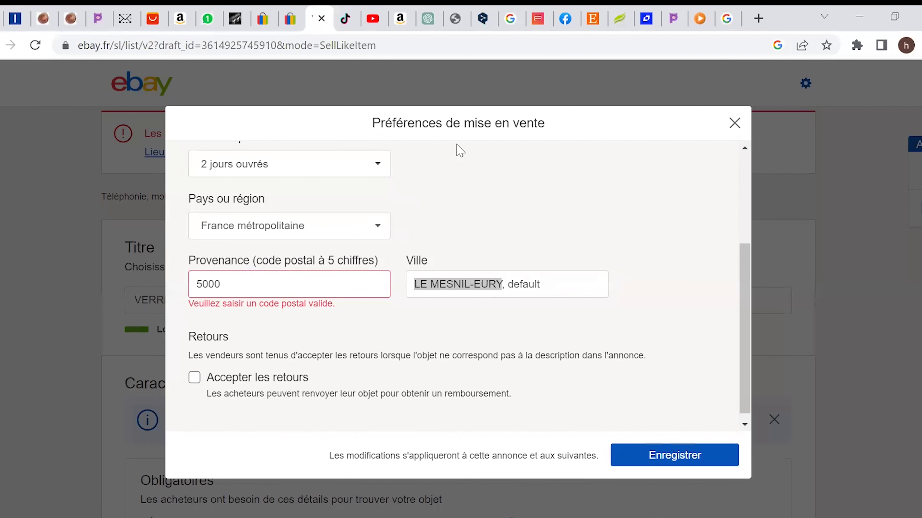
pyautogui.click(318, 18)
pyautogui.hotkey('ctrl', 'a')
pyautogui.hotkey('ctrl', 'v')
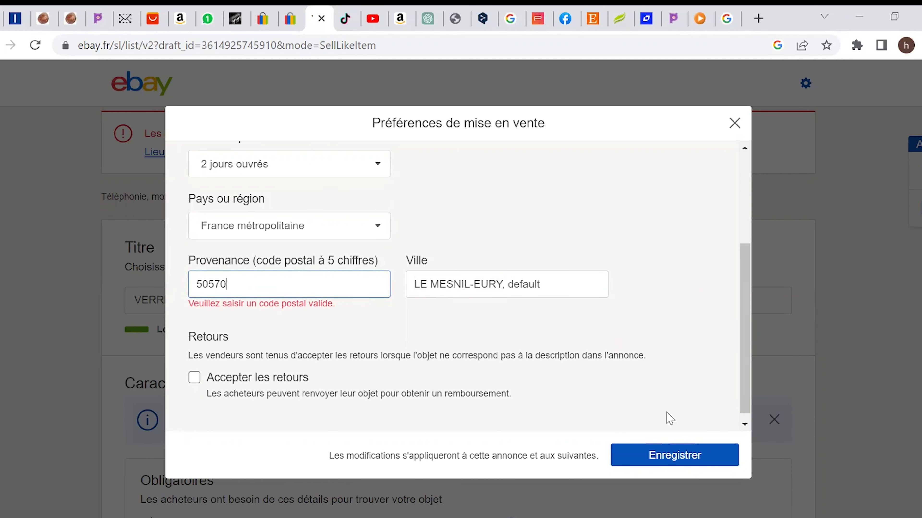
# - Accept returns with a 14 jours contact period and return costs paid by Acheteur, and save the listing preferences
pyautogui.click(222, 374)
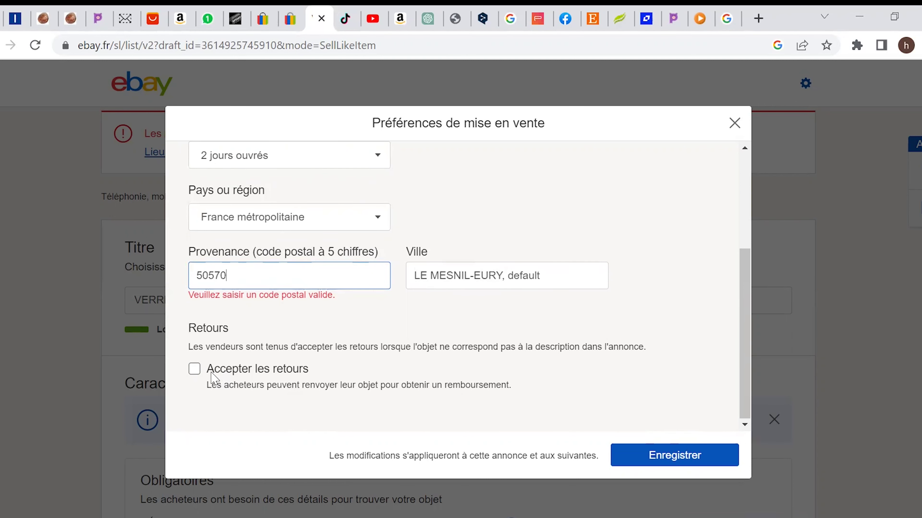
pyautogui.click(194, 370)
pyautogui.scroll(-3, 374, 355)
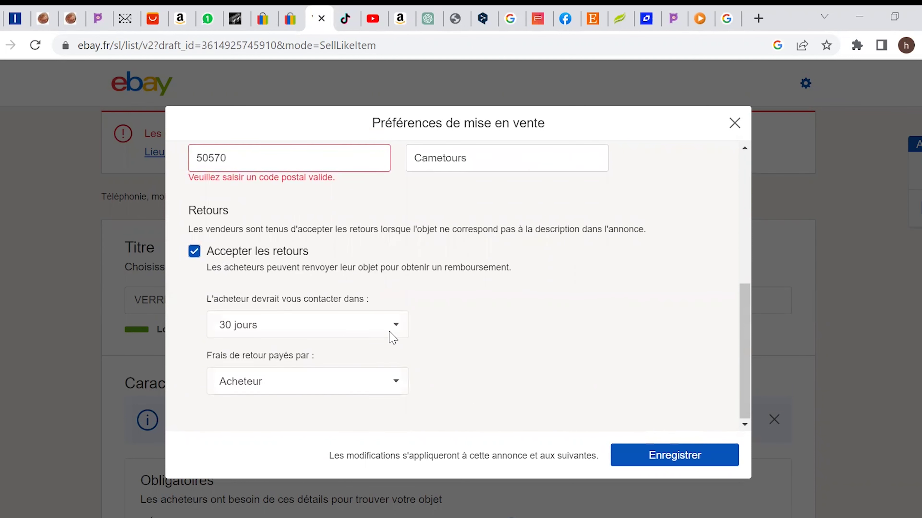
pyautogui.click(396, 331)
pyautogui.click(351, 344)
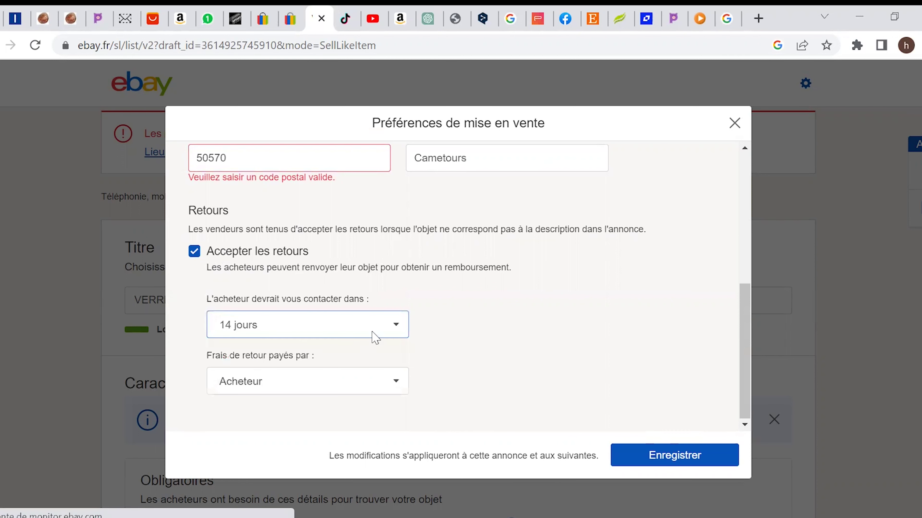
pyautogui.click(336, 384)
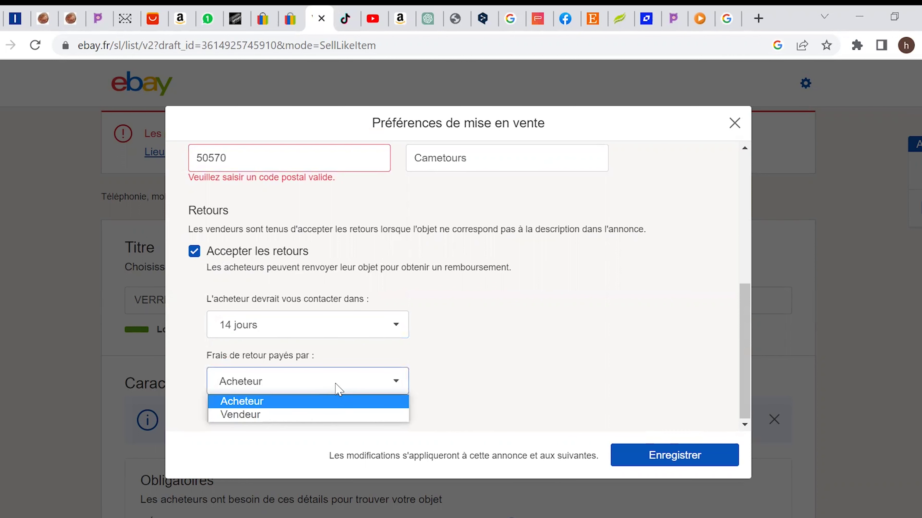
pyautogui.click(335, 384)
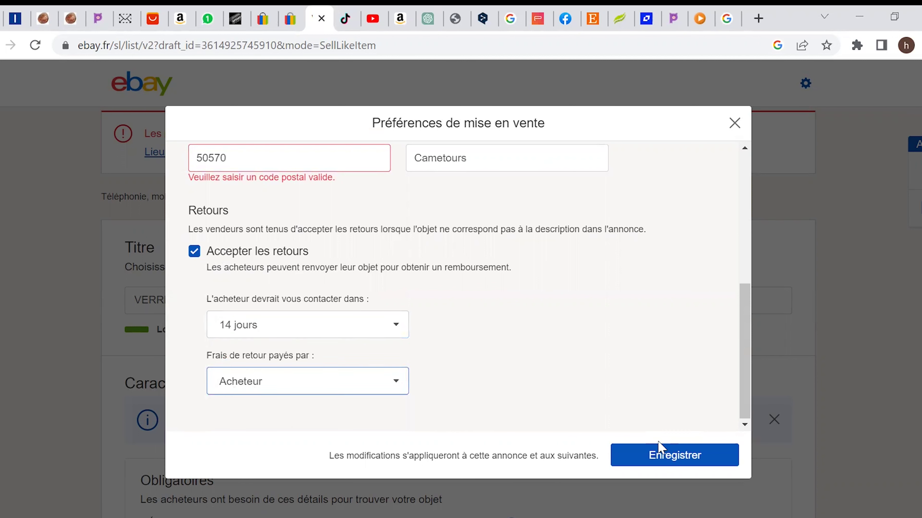
pyautogui.click(660, 462)
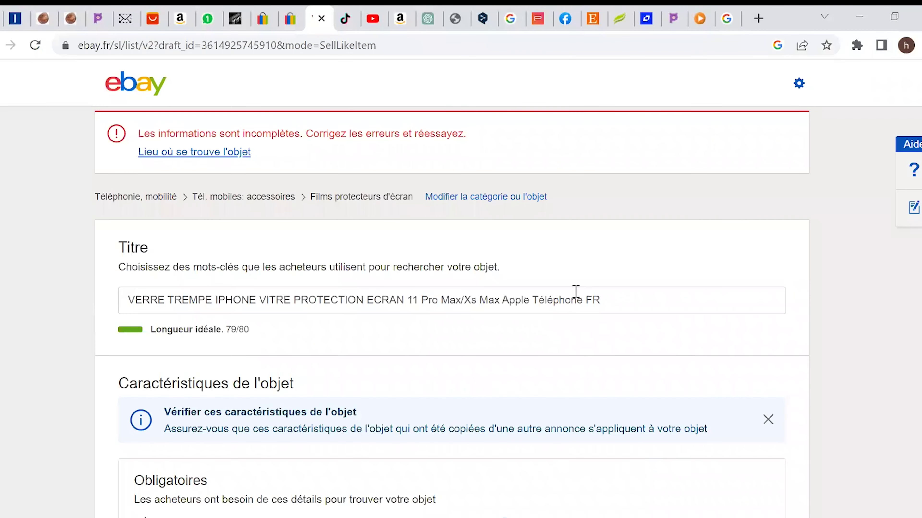
# - Resubmit the corrected listing for sale with the displayed fees
pyautogui.scroll(-20, 736, 262)
pyautogui.scroll(-20, 726, 278)
pyautogui.scroll(-1, 359, 320)
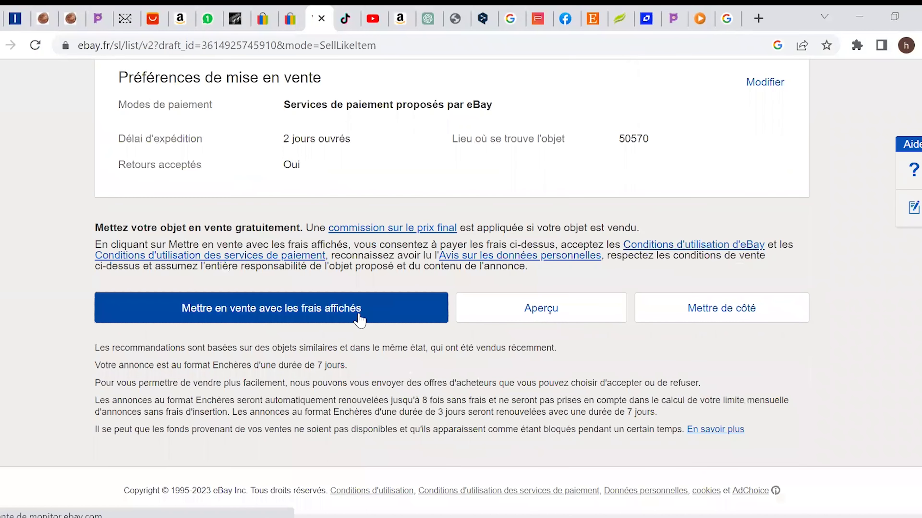
pyautogui.click(359, 320)
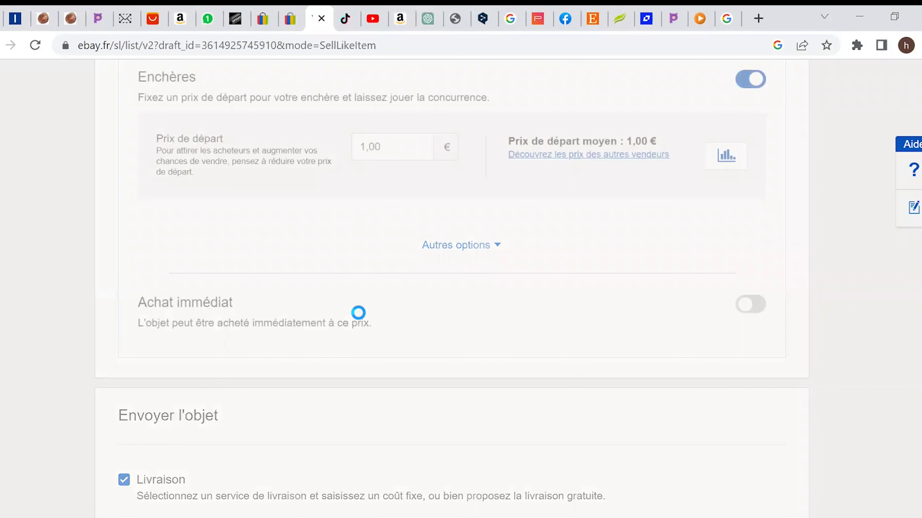